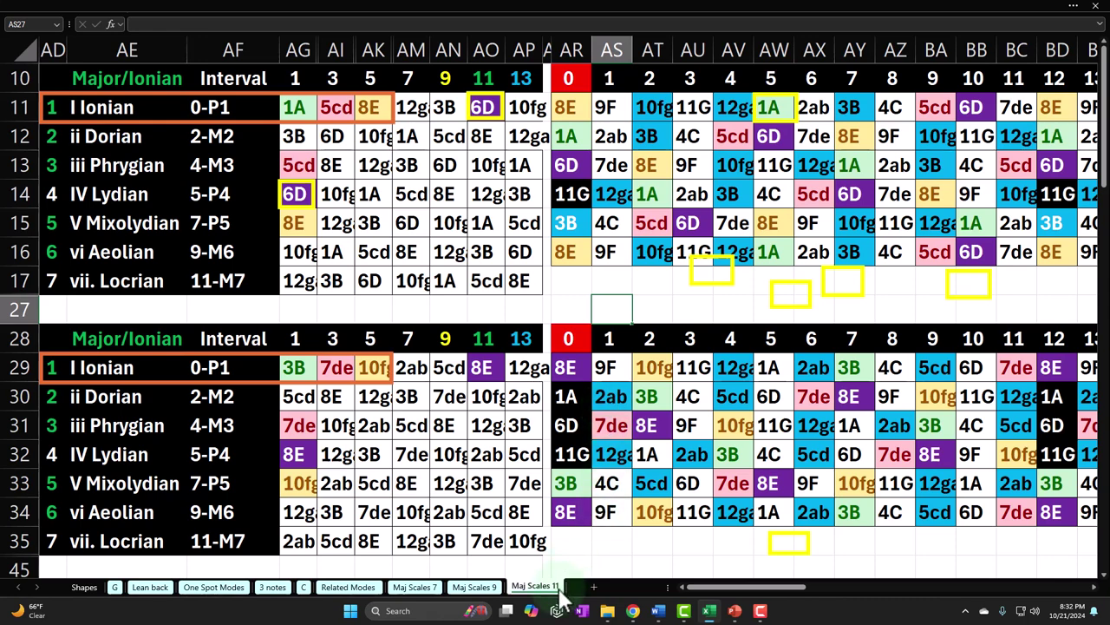
# Step: Examine the 11th-interval heading of the first major scale table and its fretboard grid in AR11:AY16
pyautogui.click(483, 81)
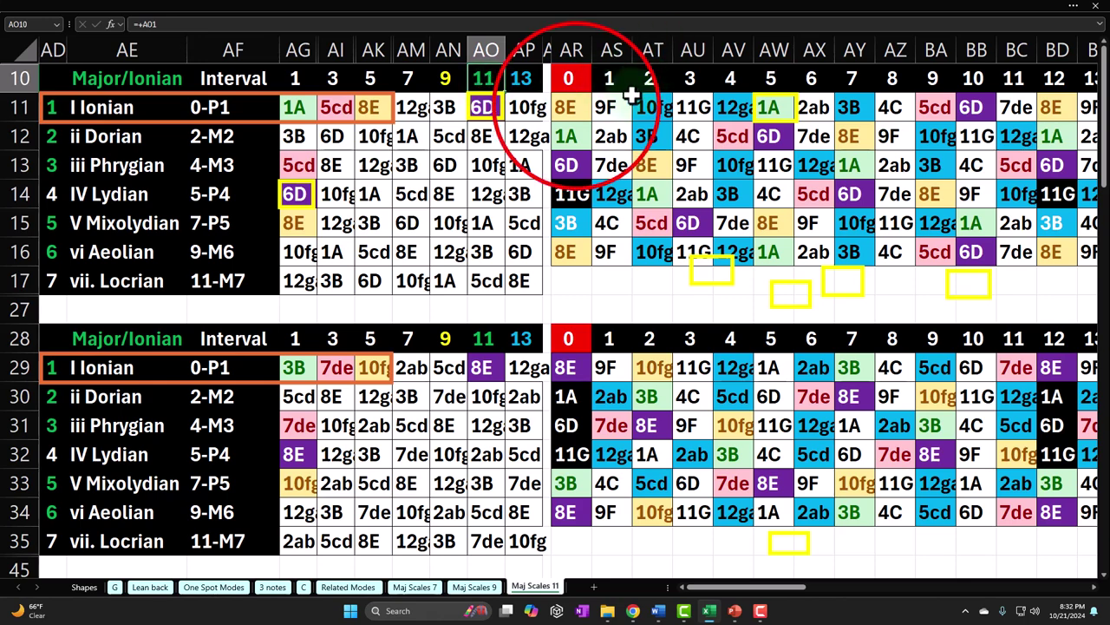
pyautogui.click(575, 105)
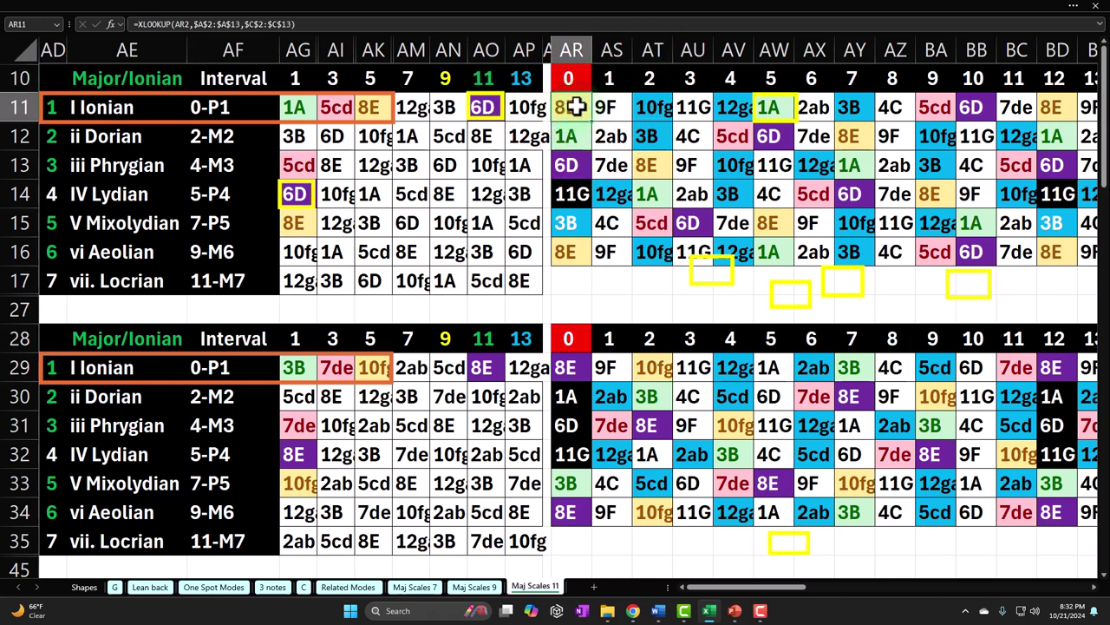
pyautogui.moveTo(576, 105); pyautogui.dragTo(872, 250)
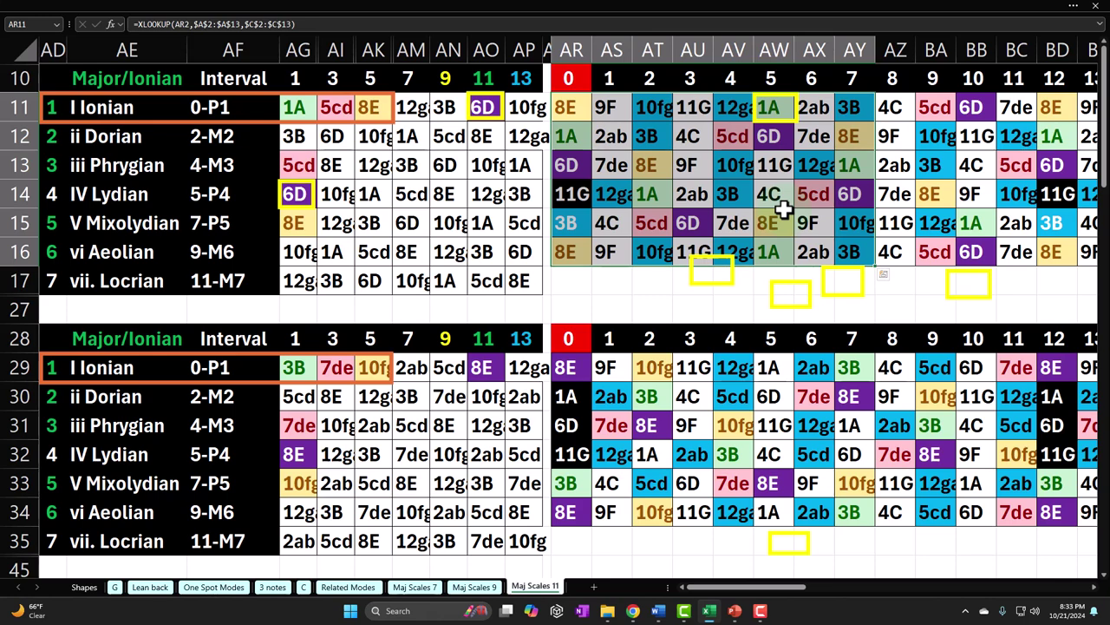
pyautogui.click(484, 78)
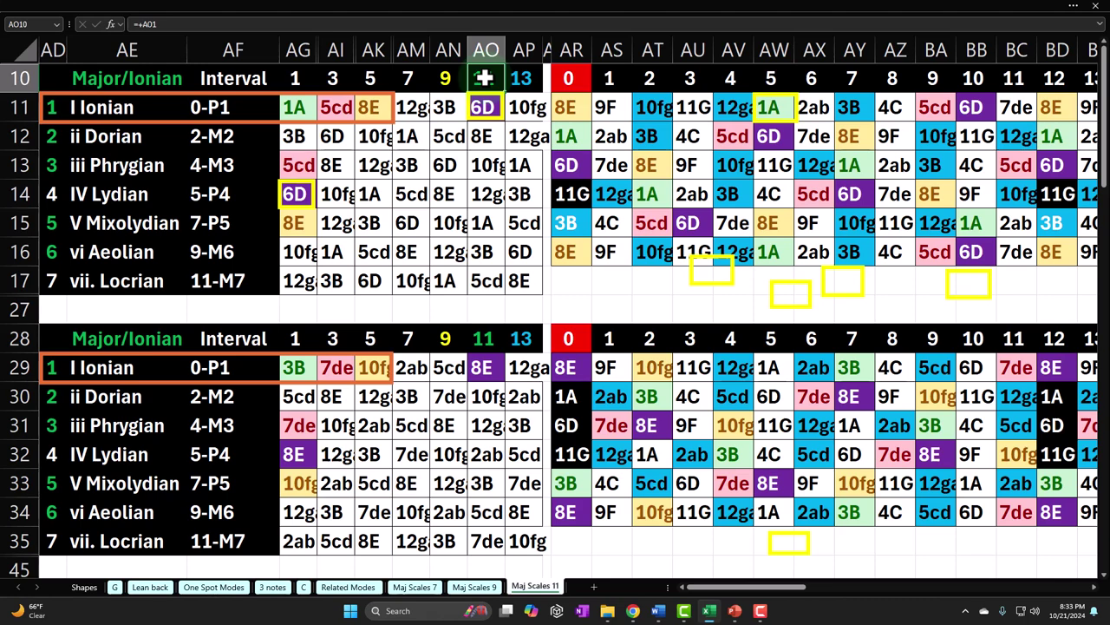
# Step: Review the scale degrees and modes from Ionian to Locrian in the first table, with the Ionian chord notes and extension headings
pyautogui.click(142, 78)
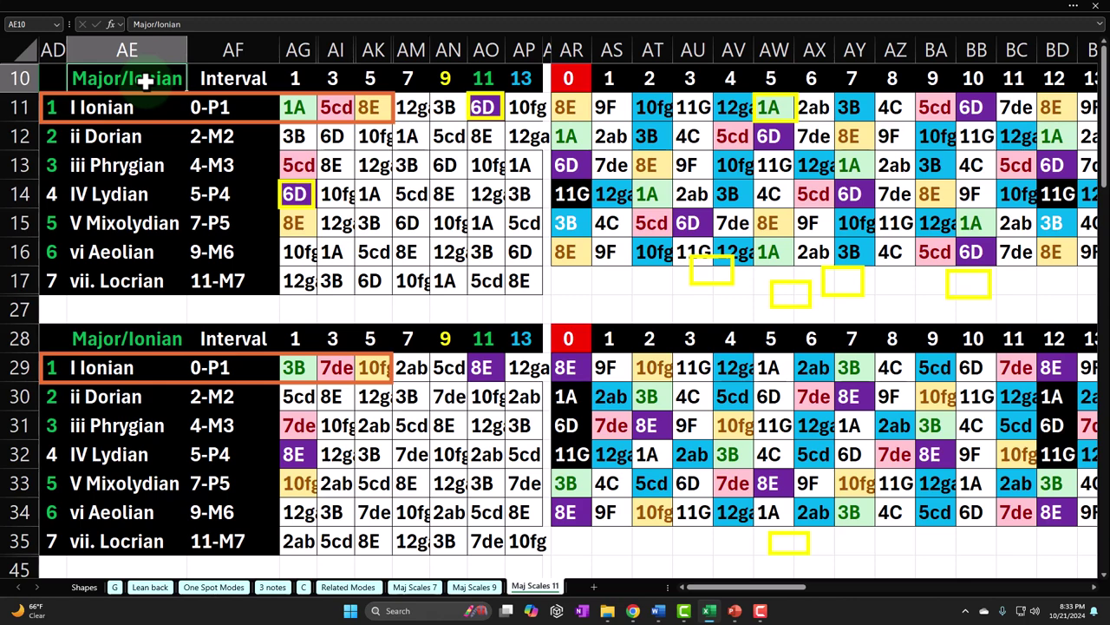
pyautogui.moveTo(51, 107); pyautogui.dragTo(52, 280)
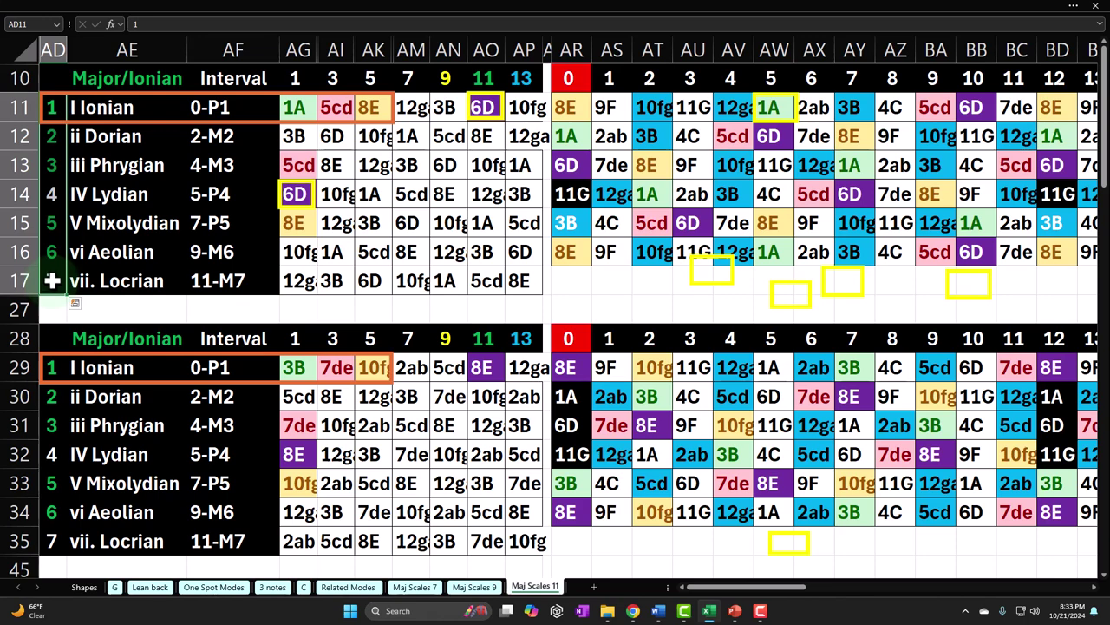
pyautogui.click(134, 108)
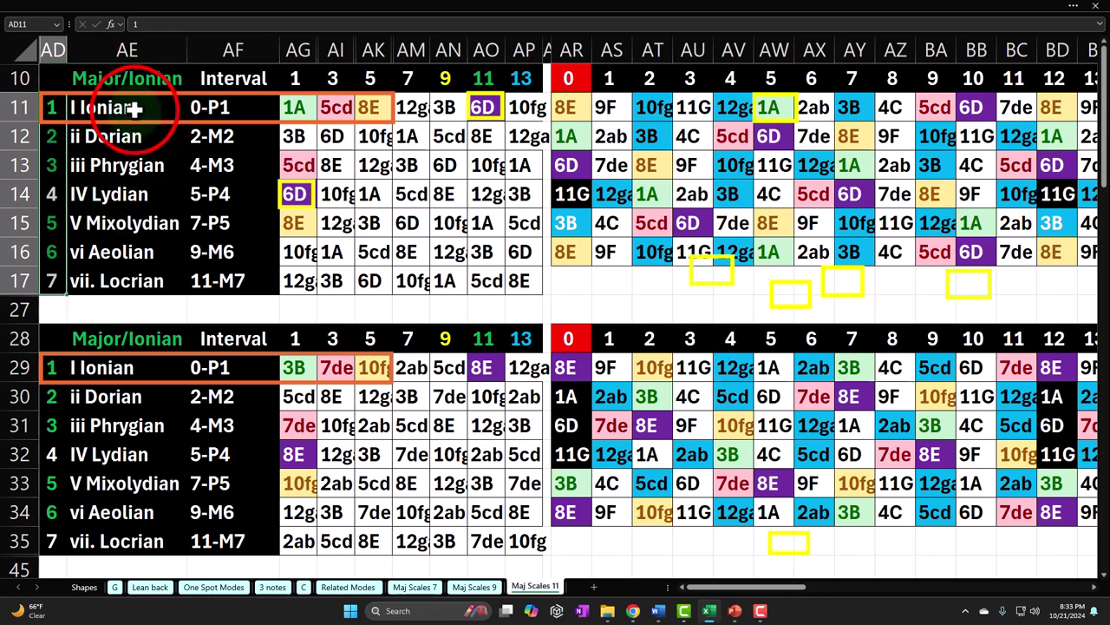
pyautogui.moveTo(119, 192)
pyautogui.mouseDown()
pyautogui.moveTo(104, 194)
pyautogui.moveTo(105, 210)
pyautogui.moveTo(107, 186)
pyautogui.mouseUp()
pyautogui.moveTo(92, 143); pyautogui.dragTo(113, 165)
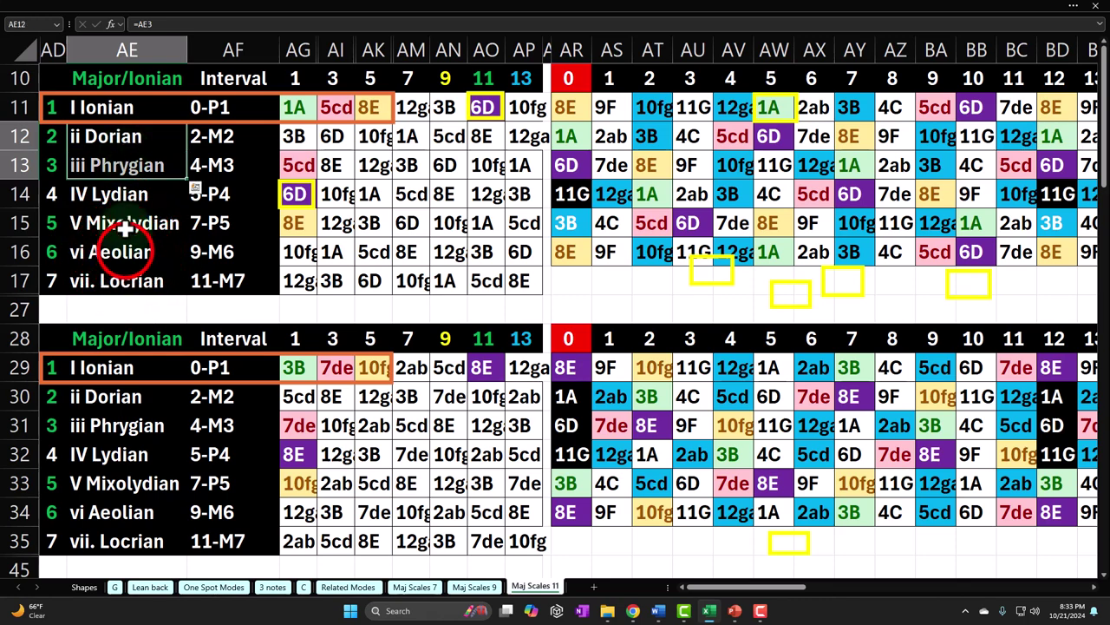
pyautogui.click(128, 280)
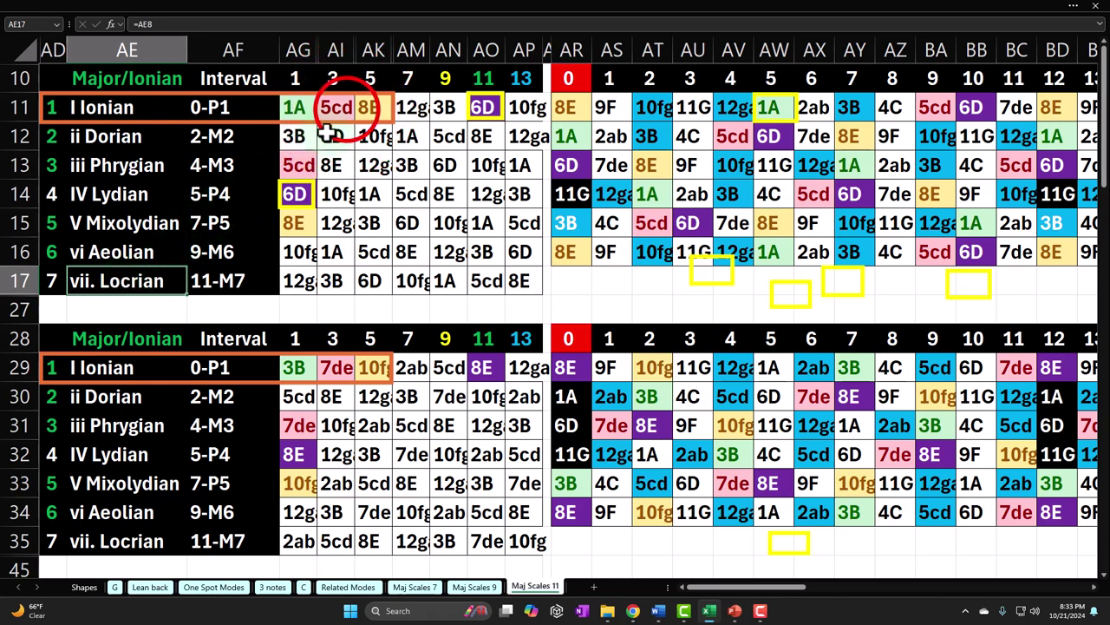
pyautogui.click(347, 107)
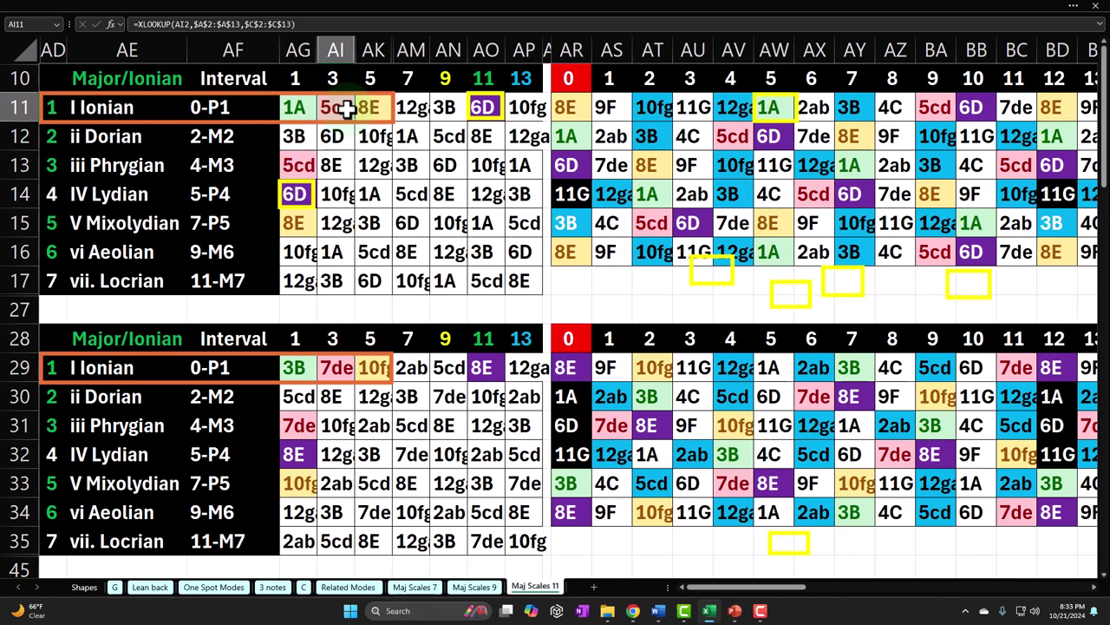
pyautogui.click(111, 191)
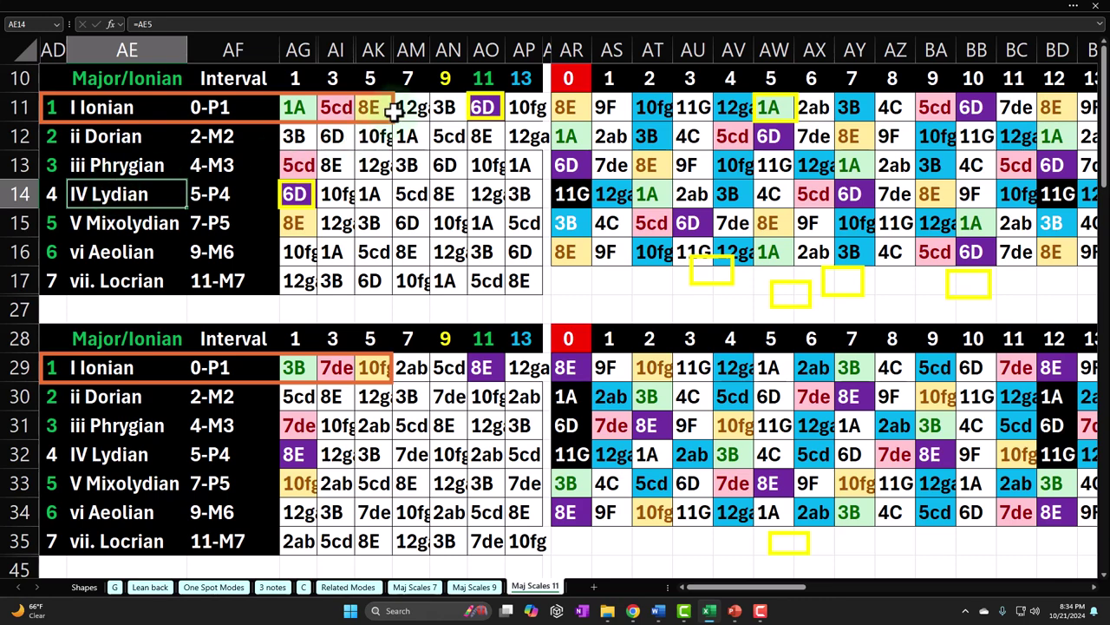
pyautogui.moveTo(298, 106); pyautogui.dragTo(526, 79)
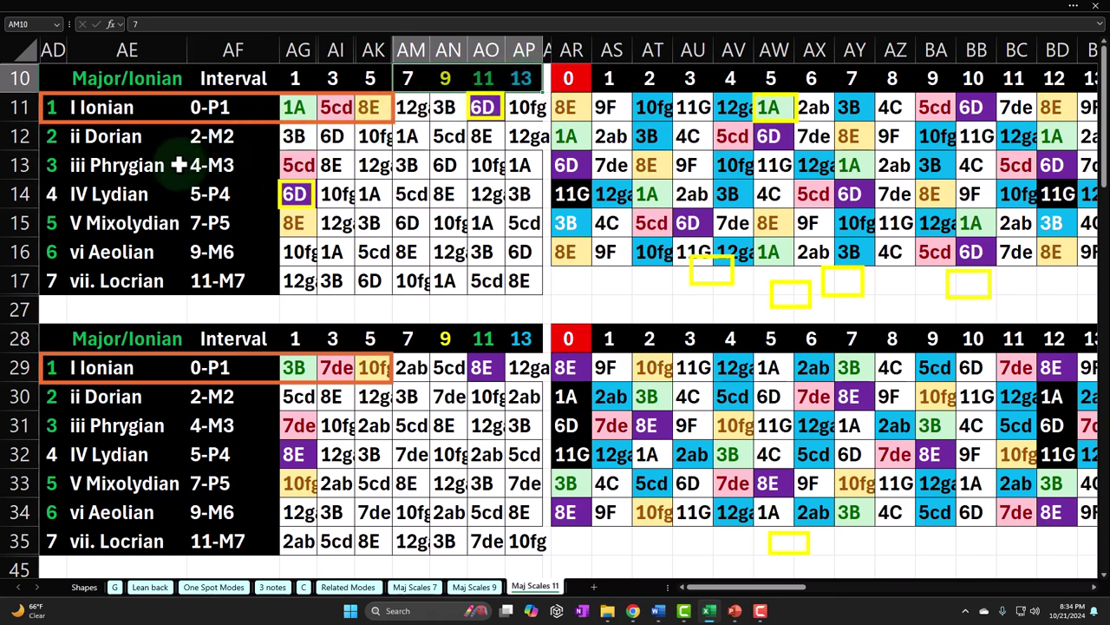
pyautogui.click(156, 169)
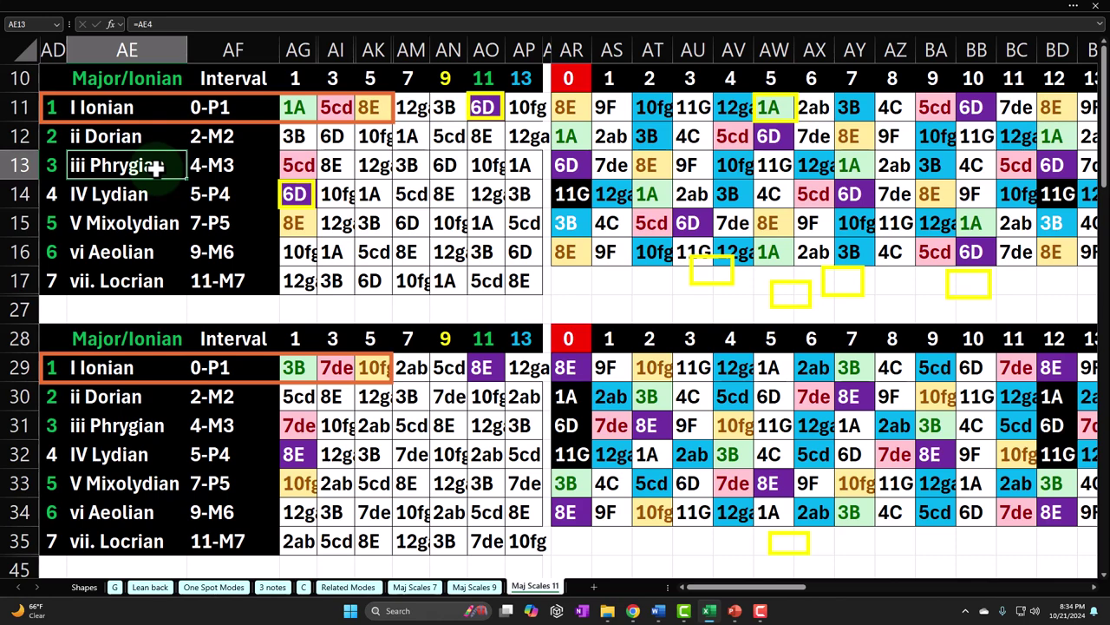
pyautogui.click(152, 107)
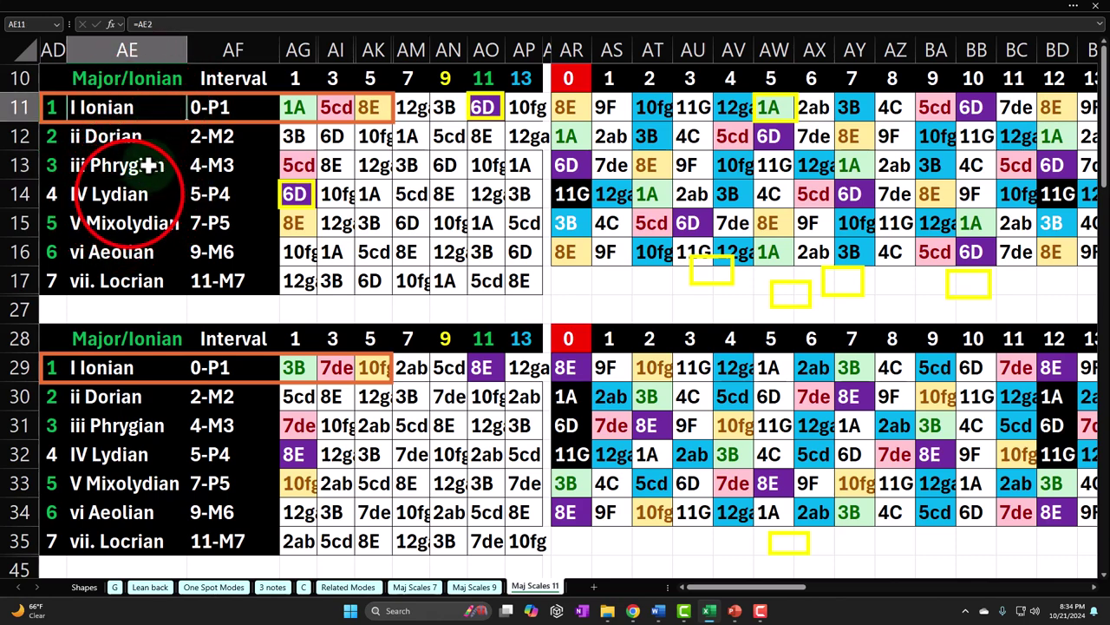
pyautogui.moveTo(128, 195); pyautogui.dragTo(130, 222)
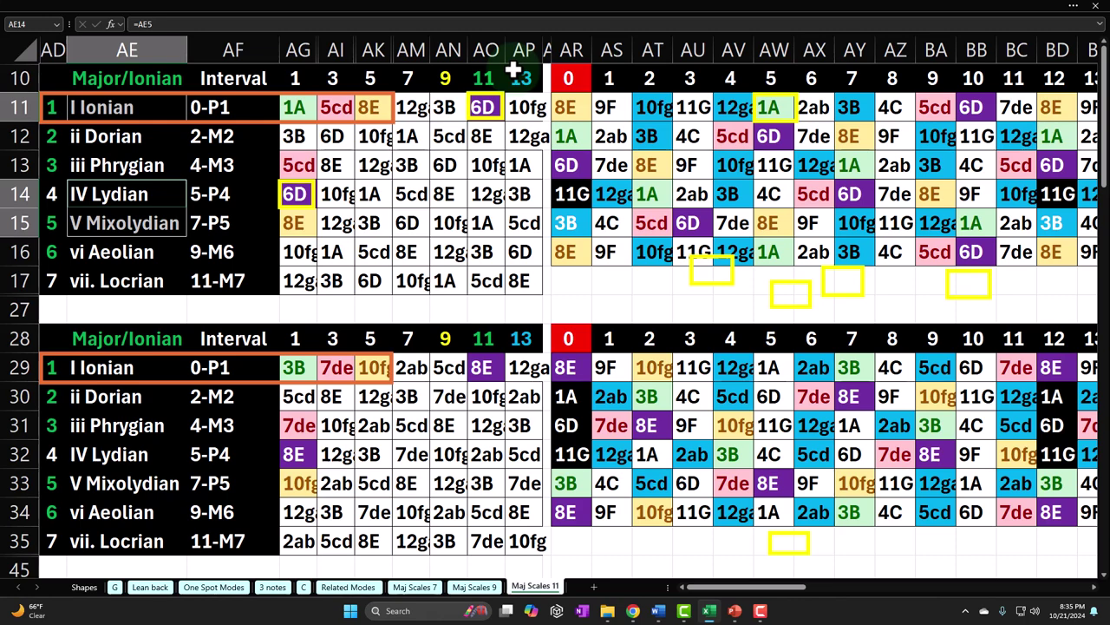
# Step: Compare the triad headings 1, 3, 5 with the extension headings 7, 9, 11 and 13 in row 10
pyautogui.moveTo(423, 76); pyautogui.dragTo(507, 76)
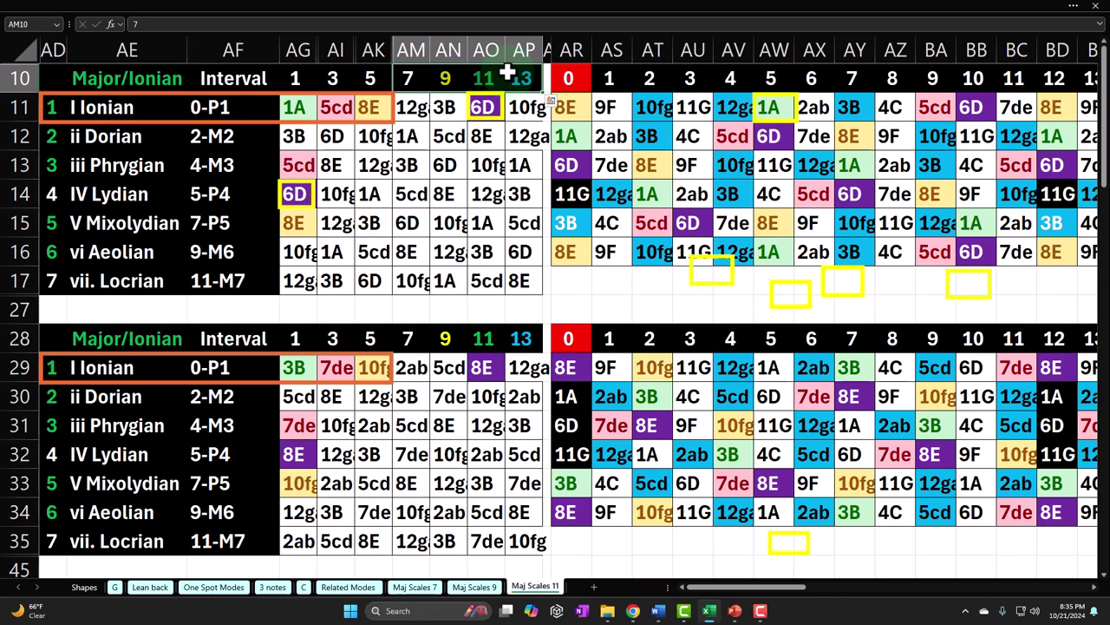
pyautogui.moveTo(295, 76); pyautogui.dragTo(366, 79)
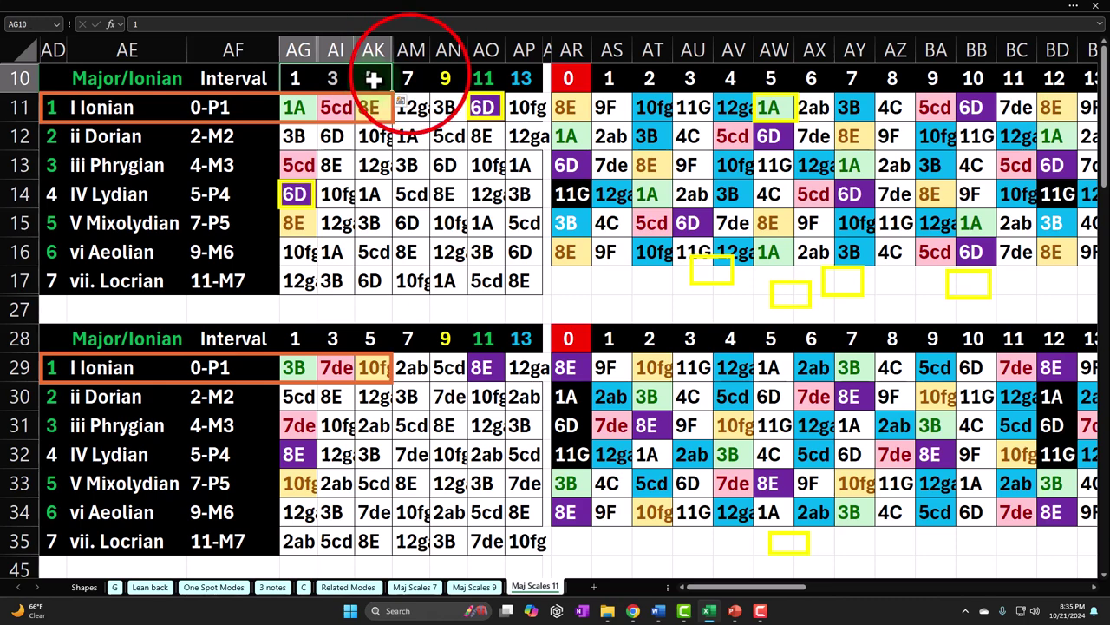
pyautogui.click(451, 78)
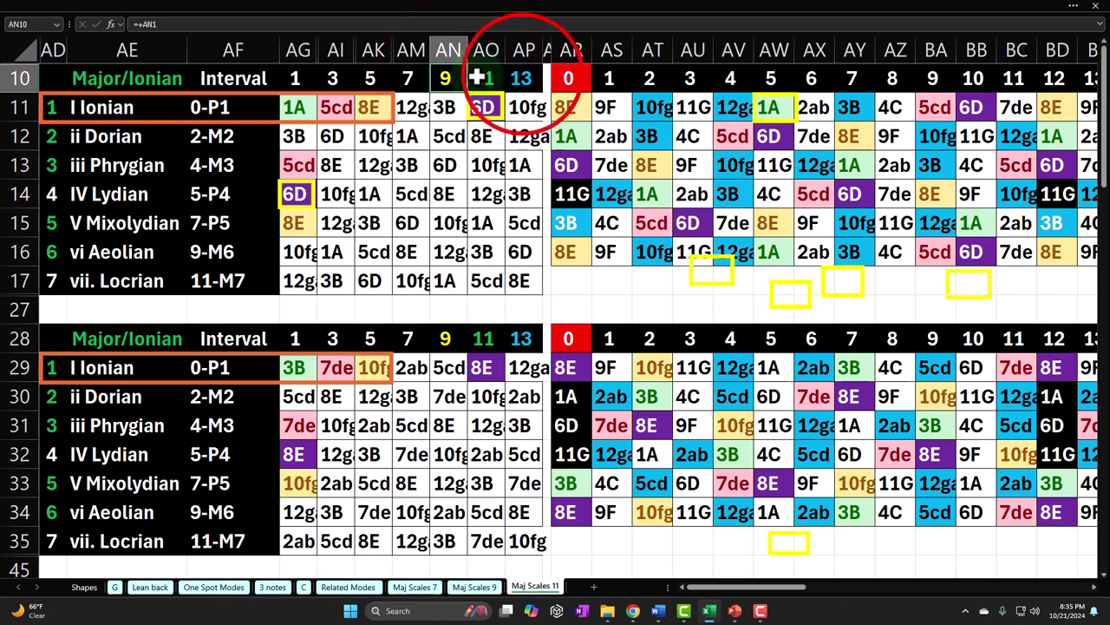
pyautogui.click(521, 78)
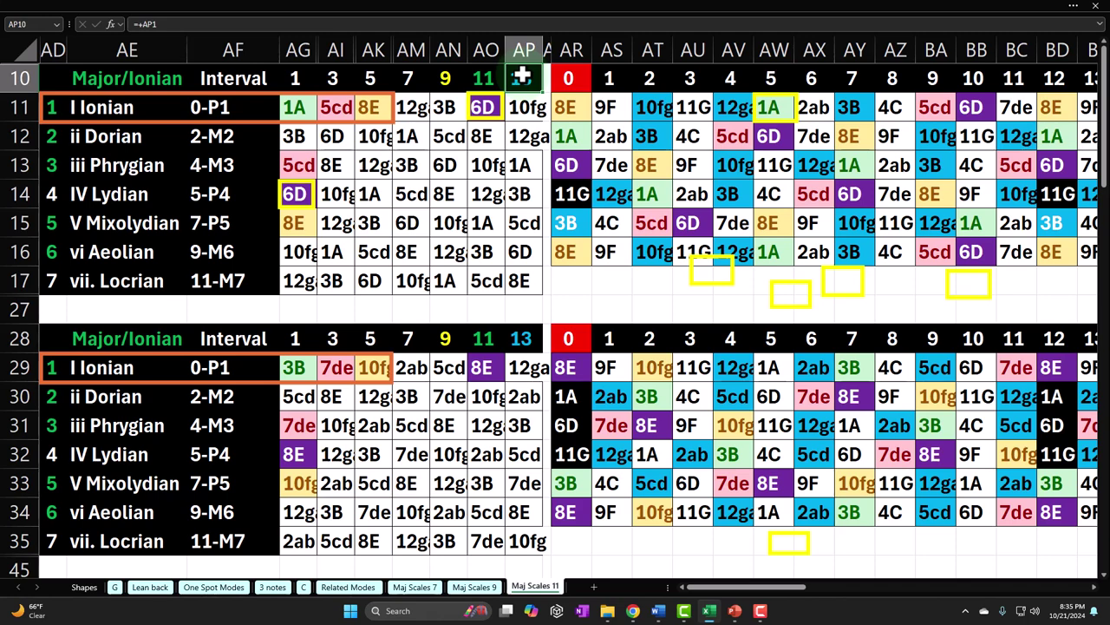
pyautogui.click(523, 76)
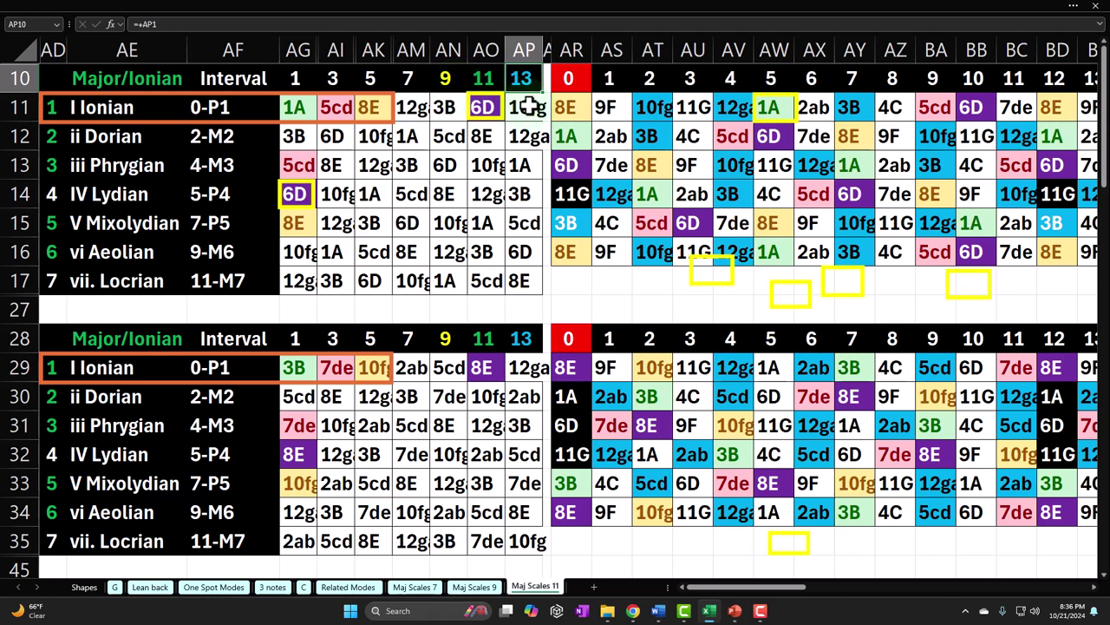
pyautogui.click(490, 80)
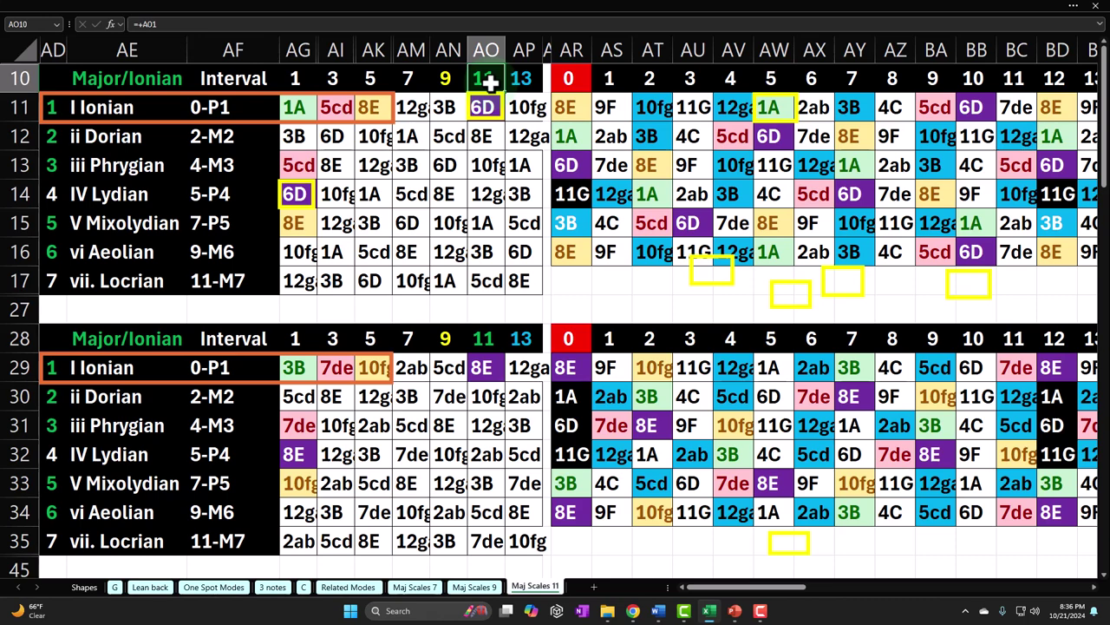
# Step: Examine the Ionian row's 11th note, 6D, and trace its positions across the strings of the first fretboard grid
pyautogui.click(152, 105)
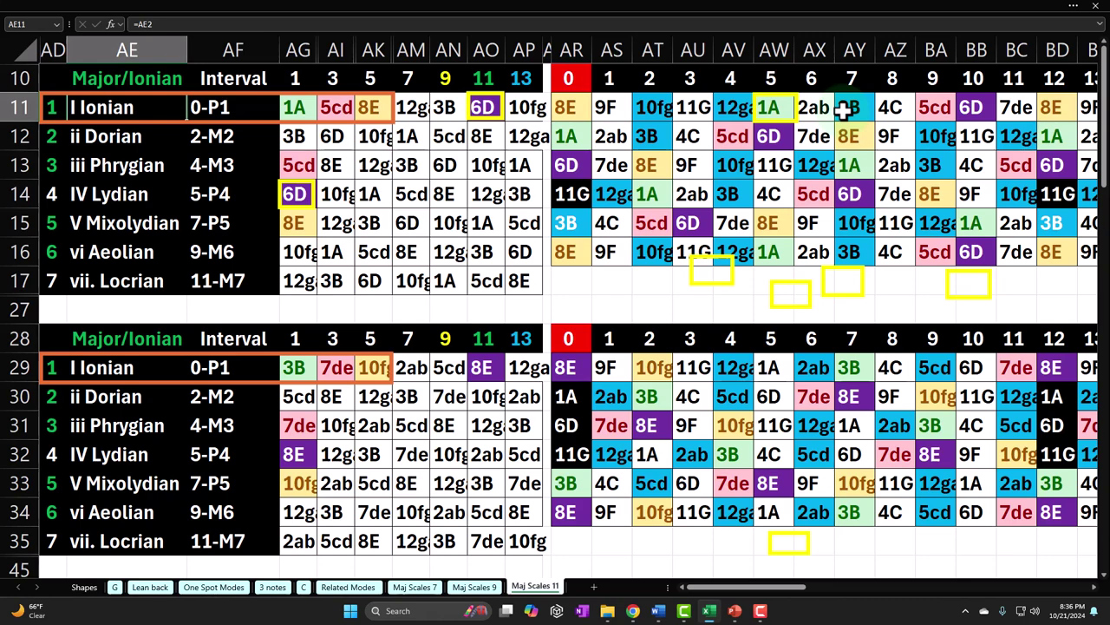
pyautogui.click(486, 111)
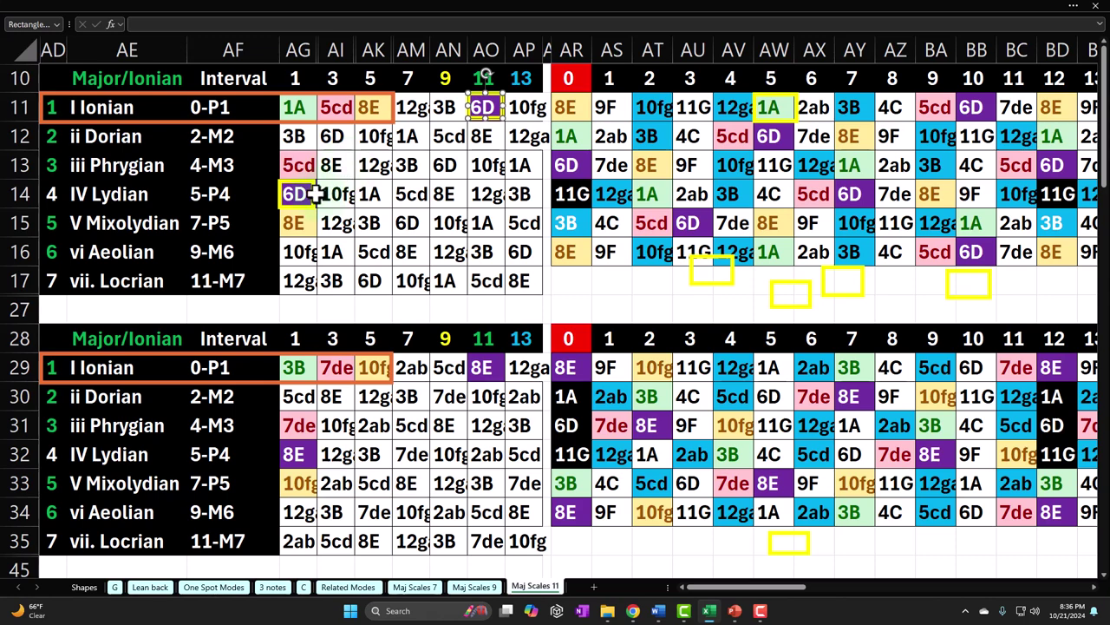
pyautogui.click(775, 134)
pyautogui.click(775, 163)
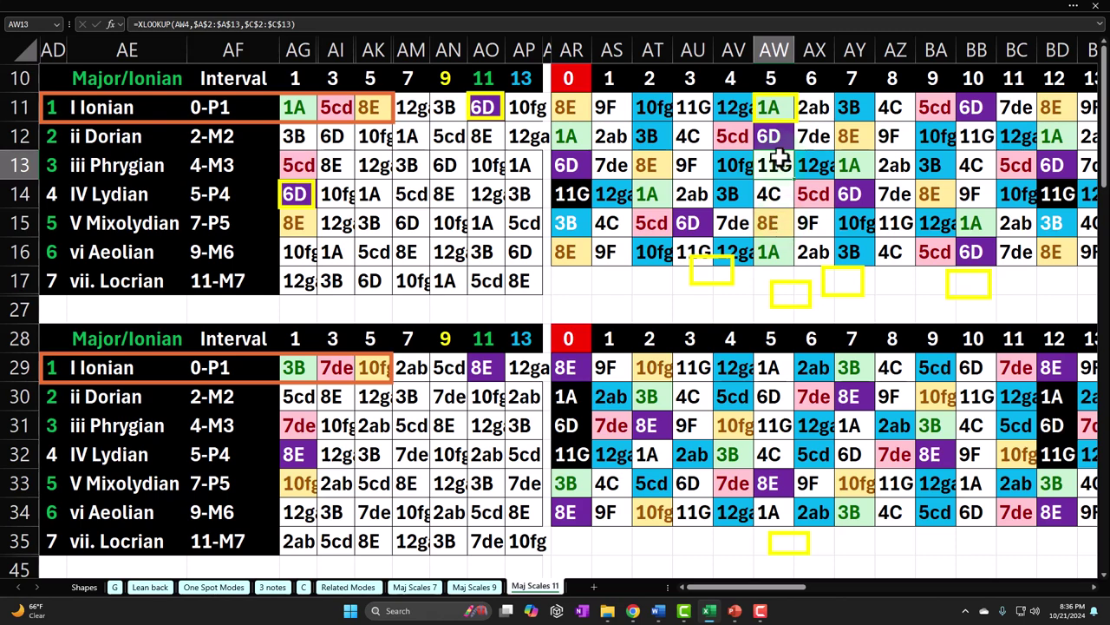
pyautogui.click(978, 109)
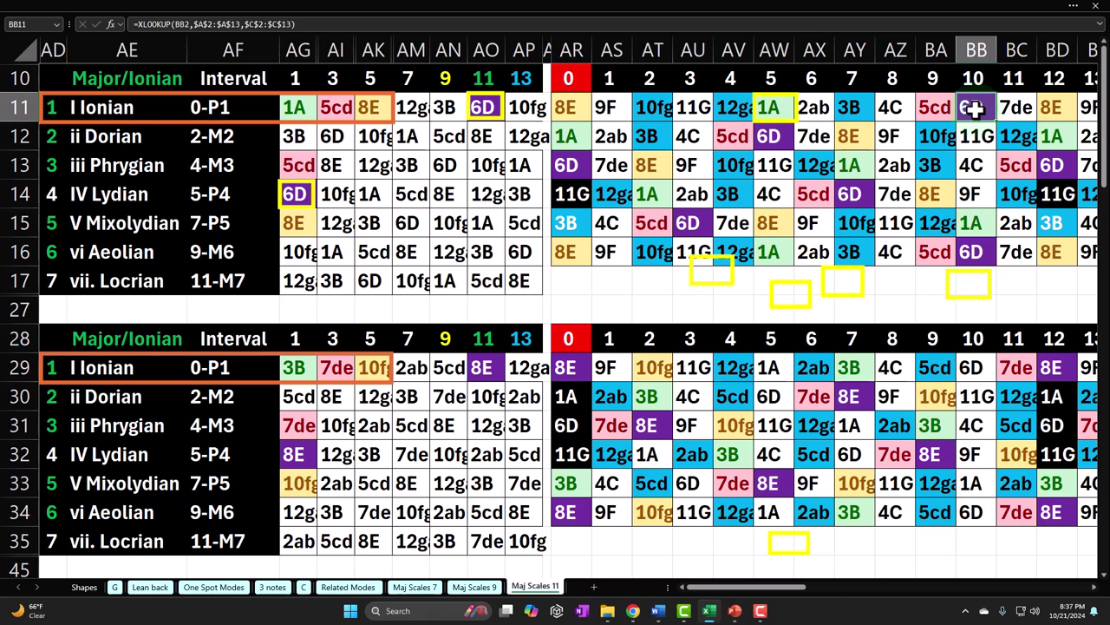
pyautogui.moveTo(564, 106); pyautogui.dragTo(1045, 102)
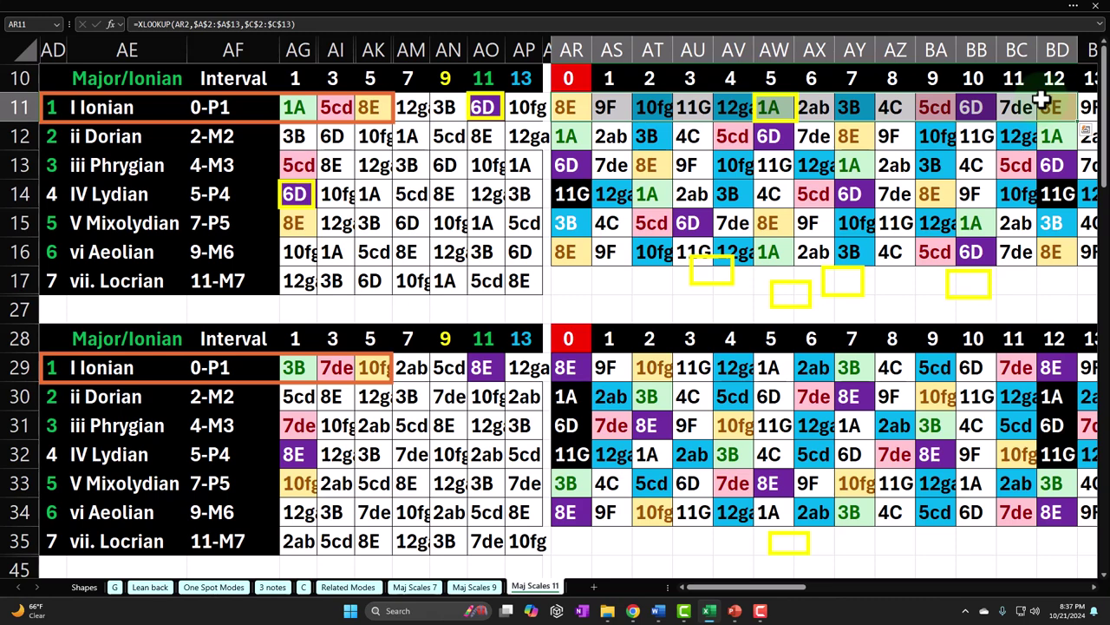
pyautogui.click(791, 120)
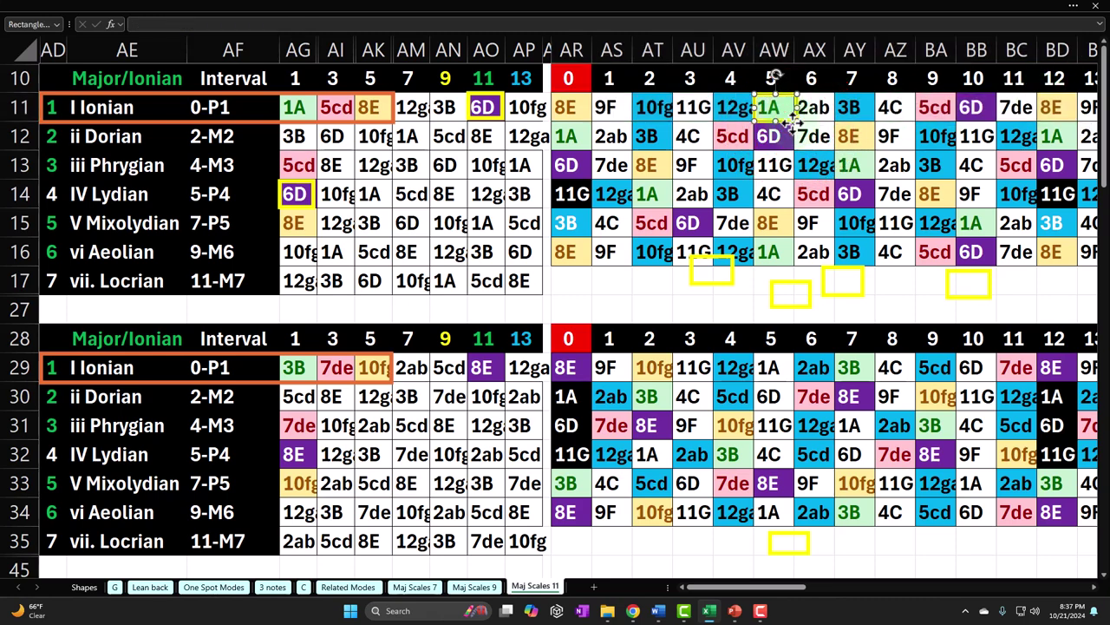
pyautogui.click(971, 107)
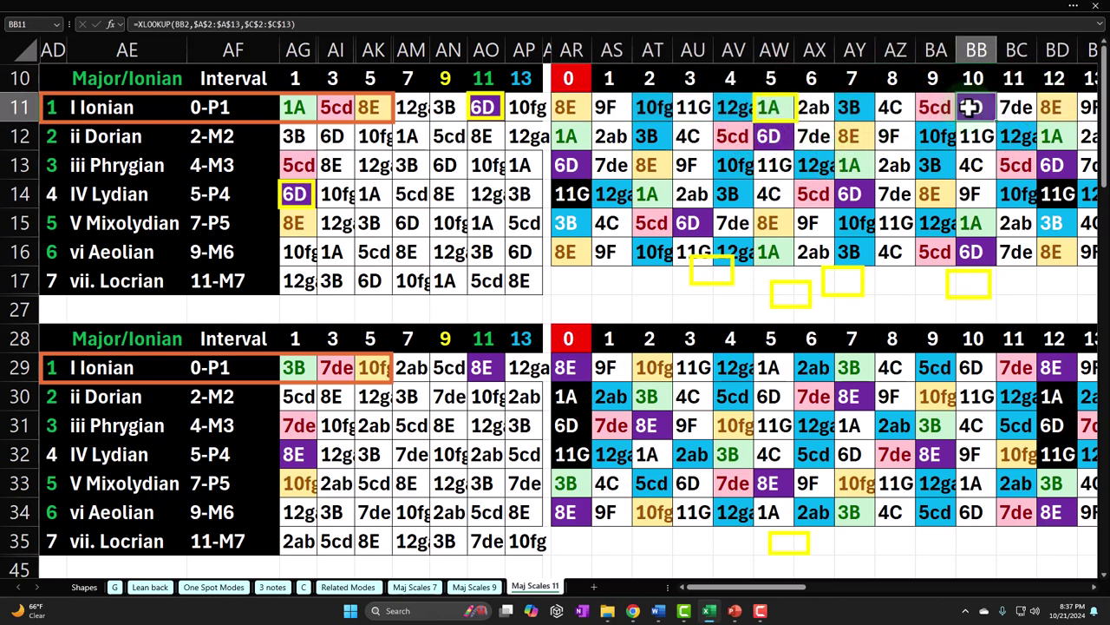
pyautogui.click(769, 136)
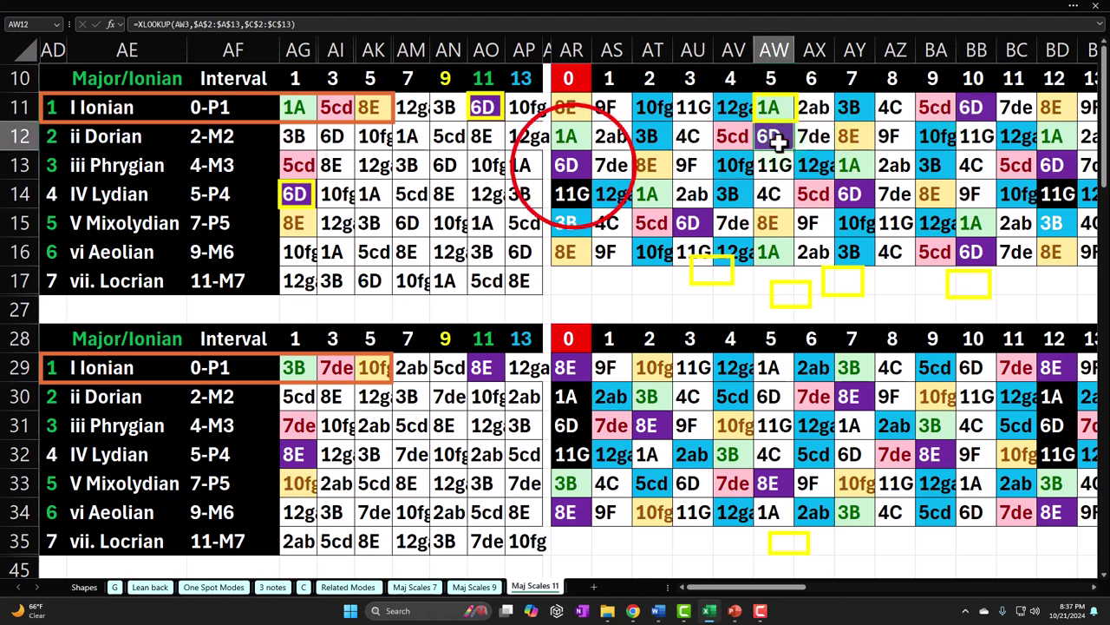
pyautogui.click(569, 164)
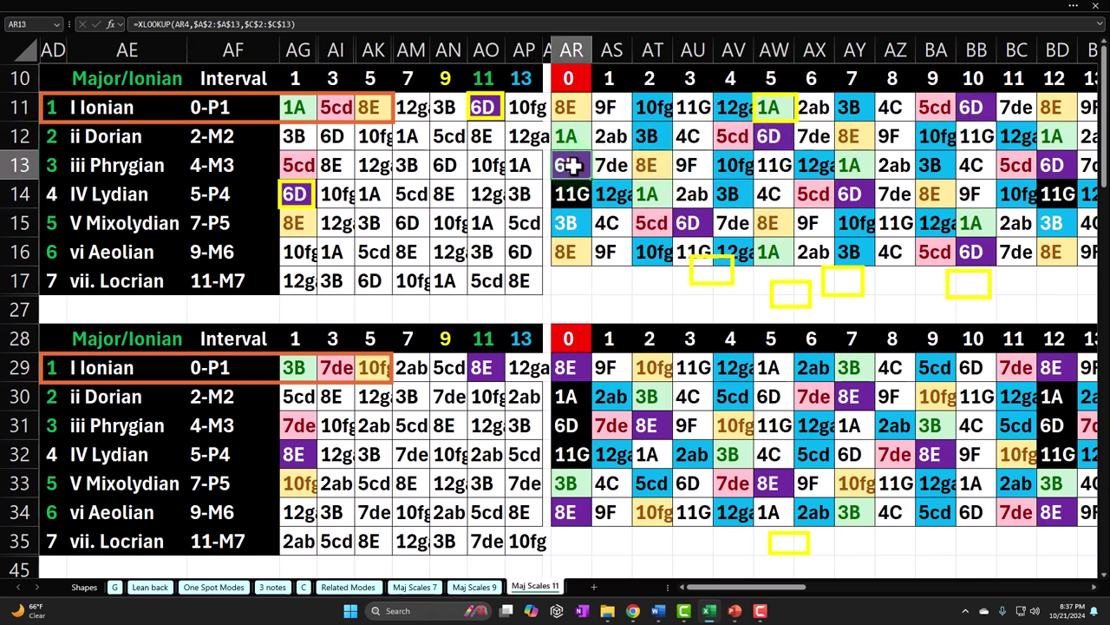
pyautogui.click(846, 193)
pyautogui.click(988, 252)
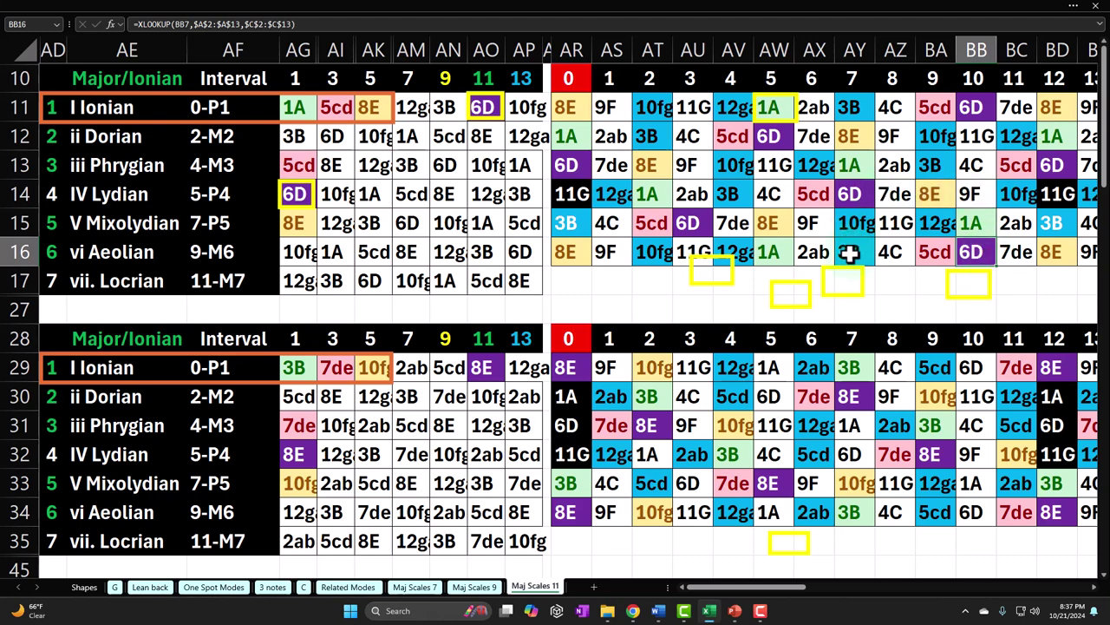
# Step: Trace the 11th note, 8E, across the strings of the second fretboard grid in rows 29 to 34
pyautogui.scroll(-2, 850, 253)
pyautogui.click(928, 246)
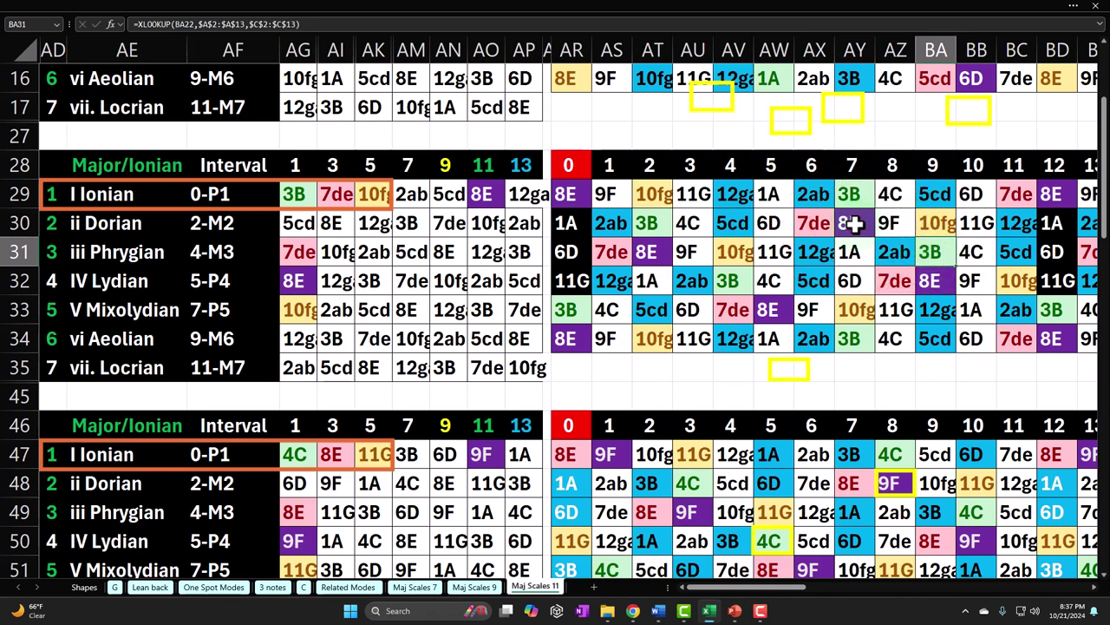
pyautogui.click(1052, 193)
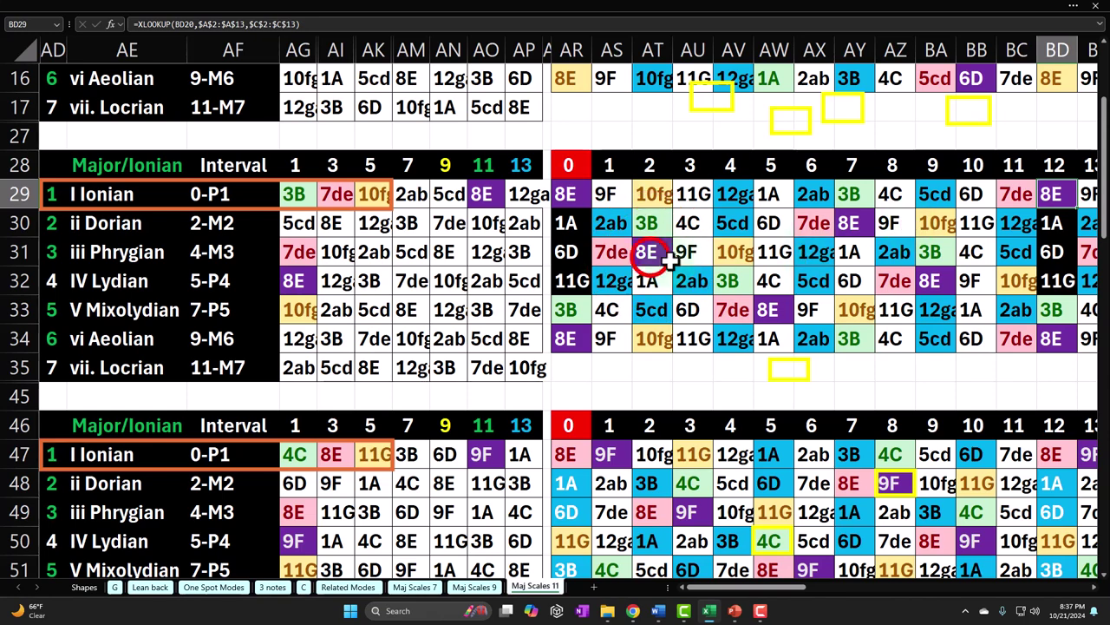
pyautogui.click(647, 252)
pyautogui.click(929, 281)
pyautogui.click(767, 310)
pyautogui.click(586, 336)
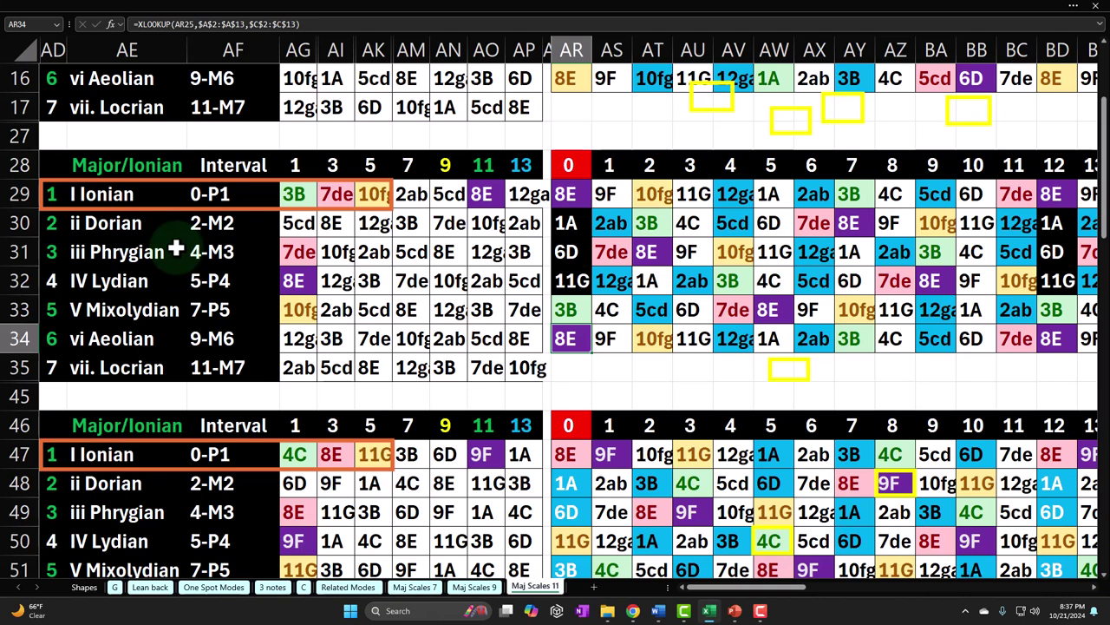
pyautogui.scroll(-1, 176, 249)
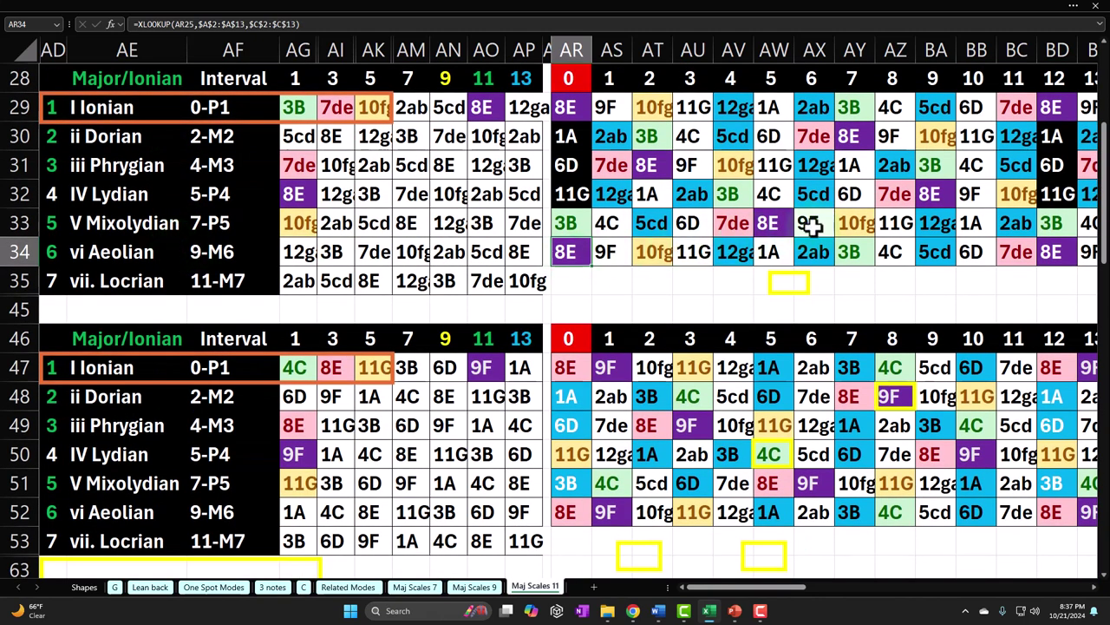
# Step: Examine the 8E positions at frets 9, 7 and 12 in the second fretboard grid
pyautogui.moveTo(931, 169); pyautogui.dragTo(940, 193)
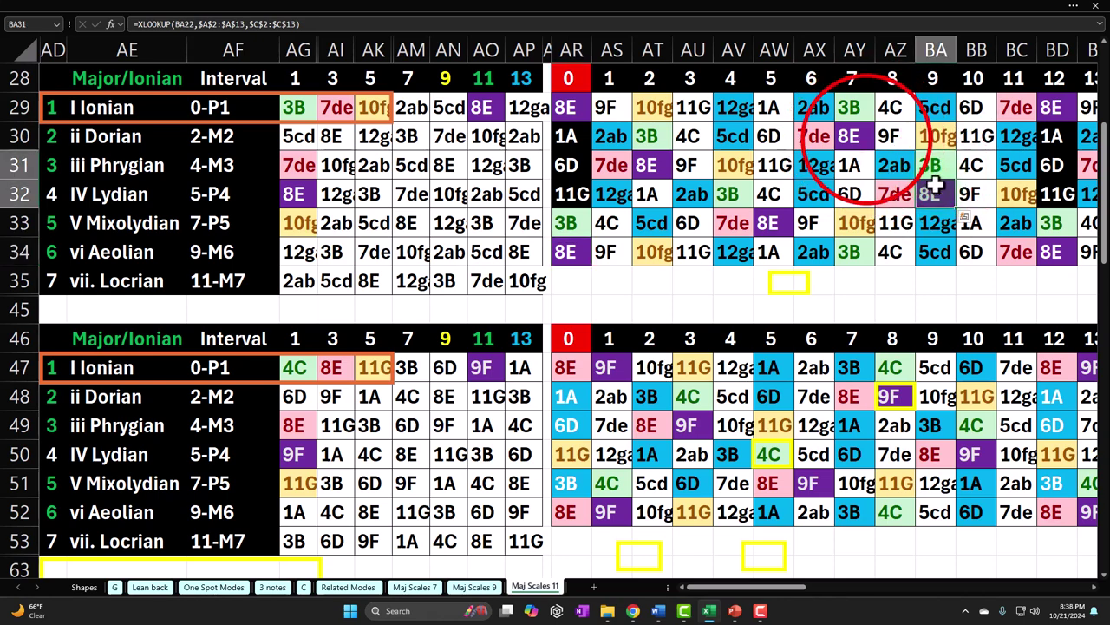
pyautogui.click(849, 136)
pyautogui.click(1039, 111)
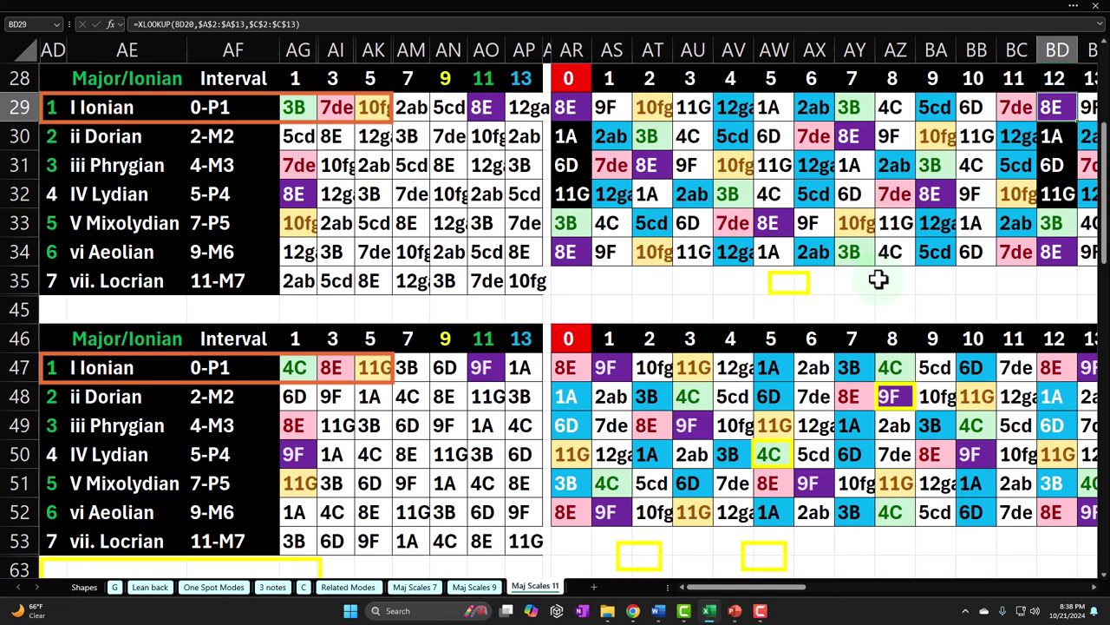
# Step: Move one yellow outline box onto the 6D at fret 5 in row 12 and another just above the second grid's fret 5 heading
pyautogui.scroll(4, 878, 278)
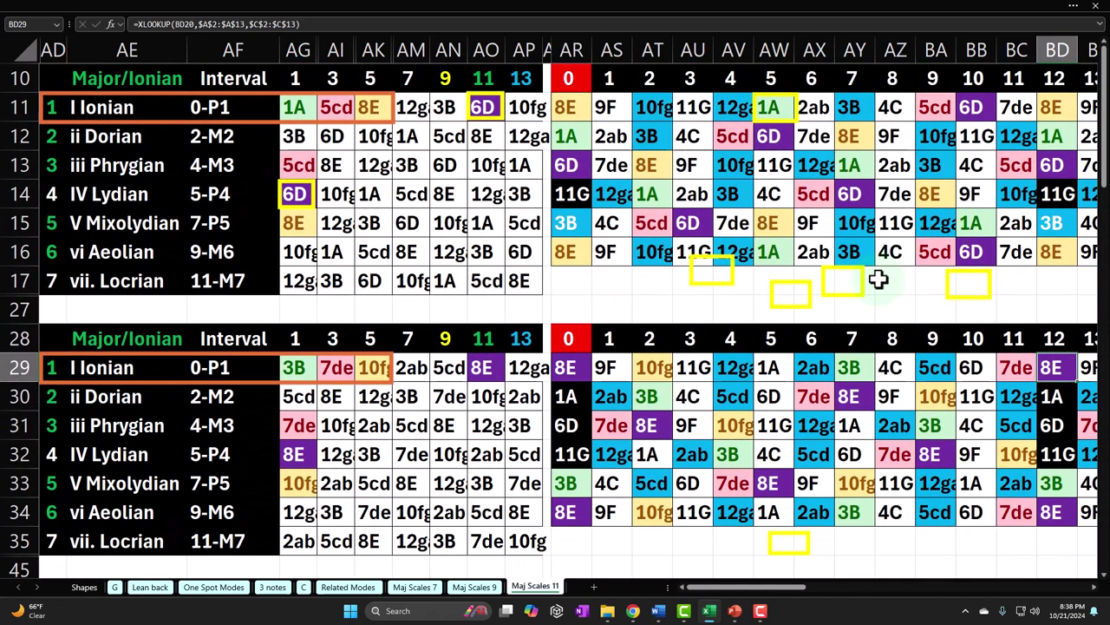
pyautogui.moveTo(735, 263); pyautogui.dragTo(793, 141)
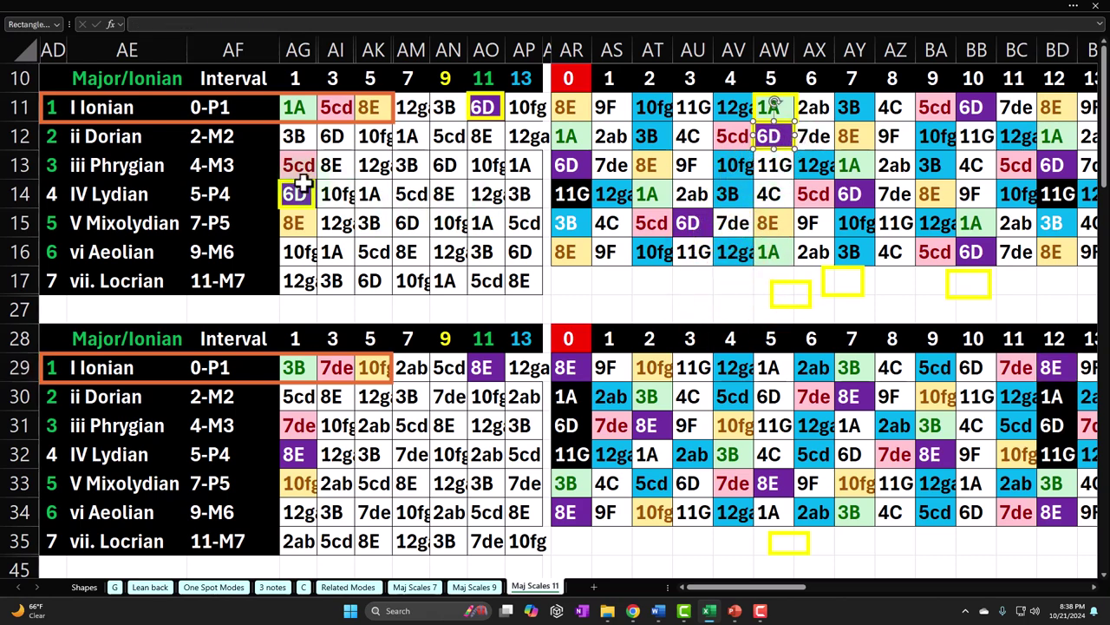
pyautogui.moveTo(788, 295); pyautogui.dragTo(779, 332)
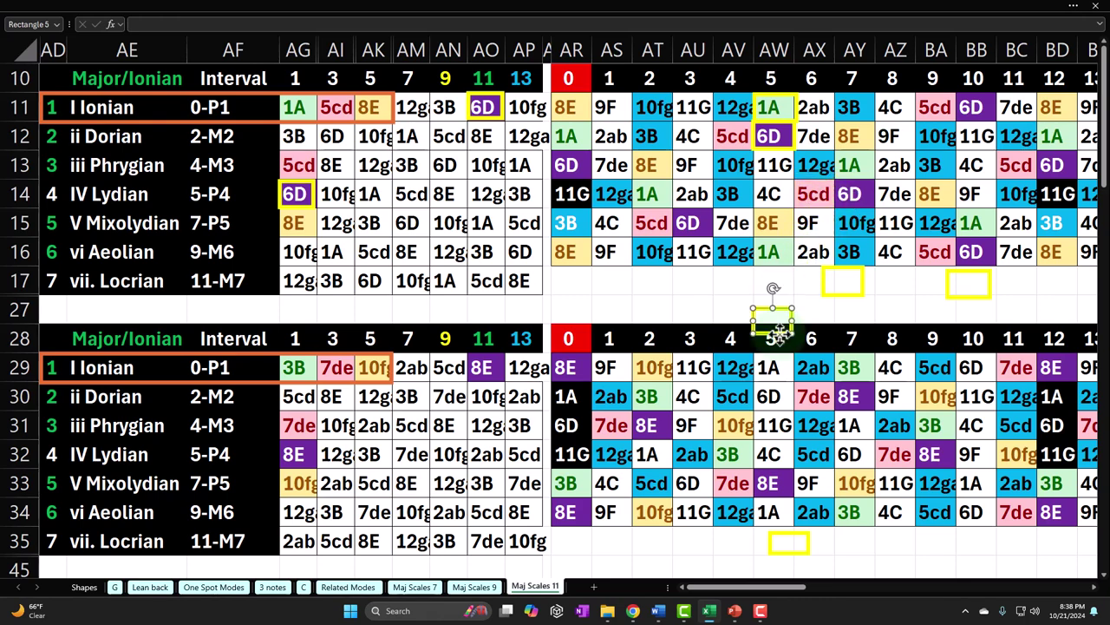
# Step: Compare the triad headings 1, 3, 5 in row 10 with the 11 heading
pyautogui.click(311, 78)
pyautogui.moveTo(311, 78); pyautogui.dragTo(356, 78)
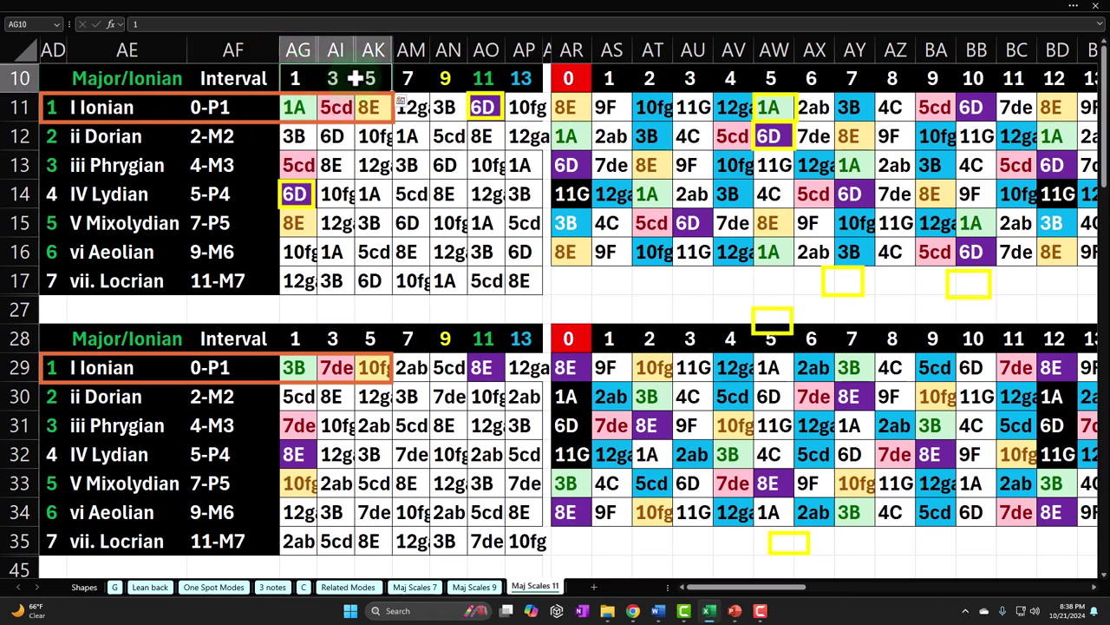
pyautogui.click(482, 78)
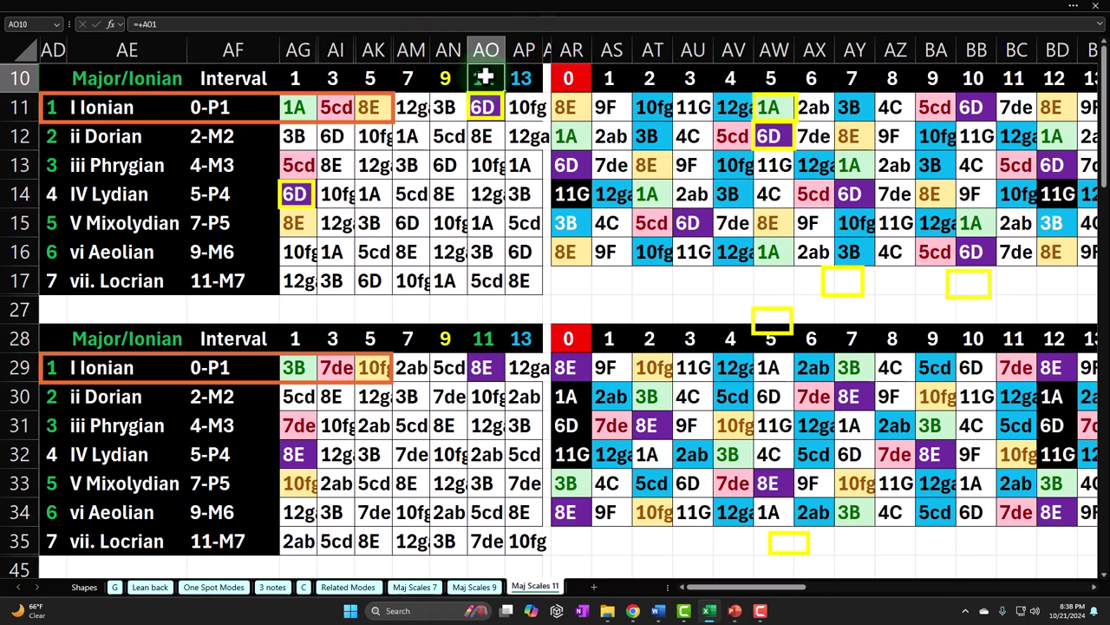
pyautogui.moveTo(295, 78); pyautogui.dragTo(365, 78)
pyautogui.click(486, 69)
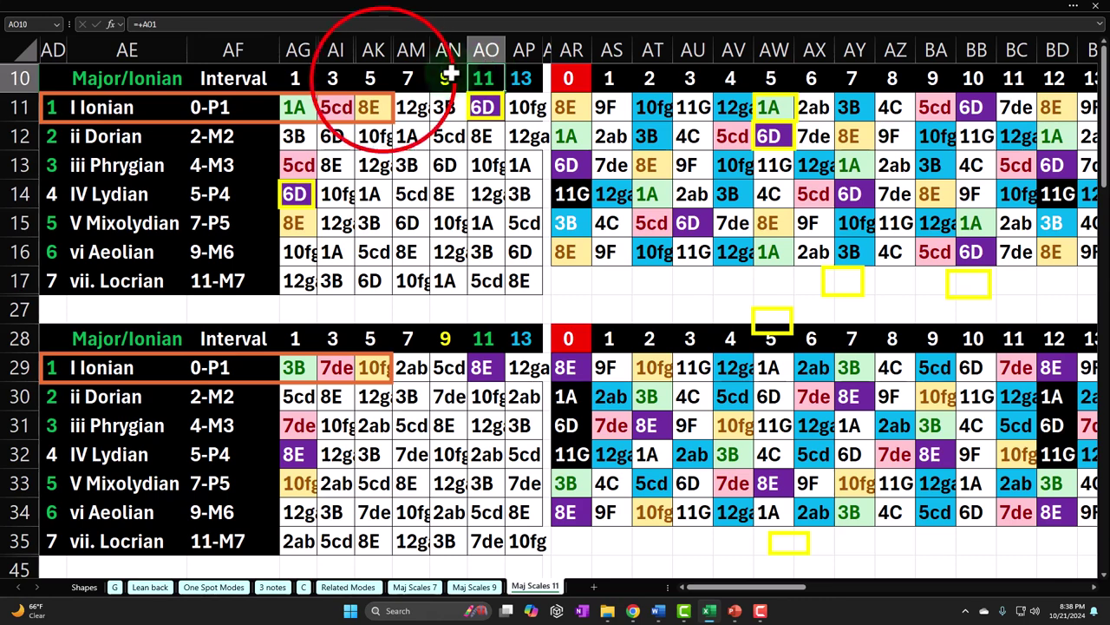
# Step: Examine the 5, 3 and 11 headings individually, along with the Ionian row's third, 5cd, and fifth, 8E
pyautogui.click(382, 79)
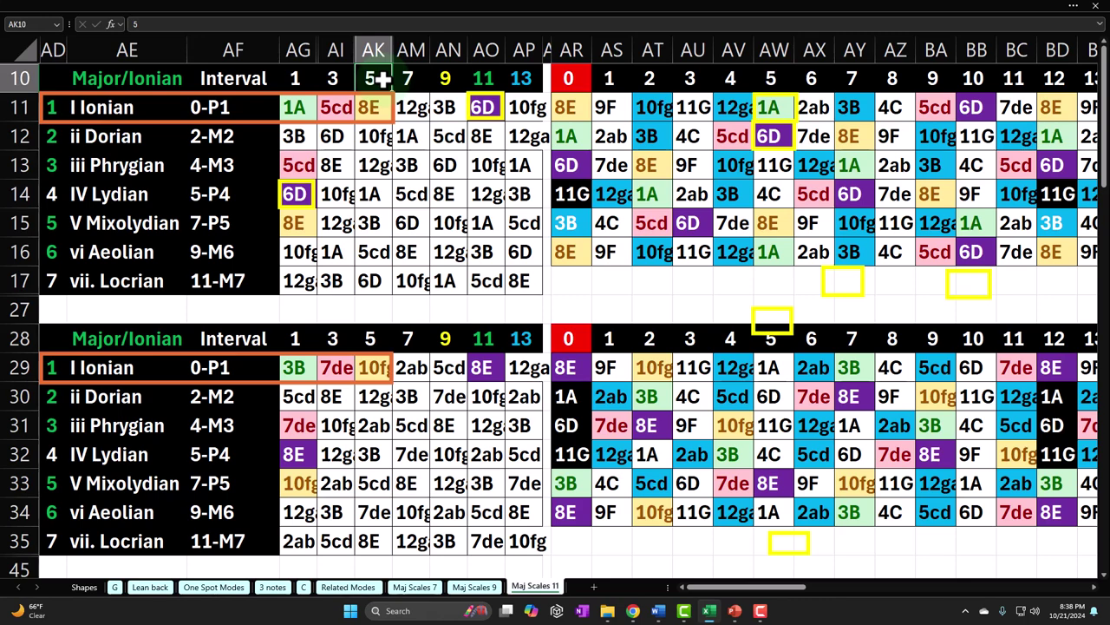
pyautogui.click(340, 81)
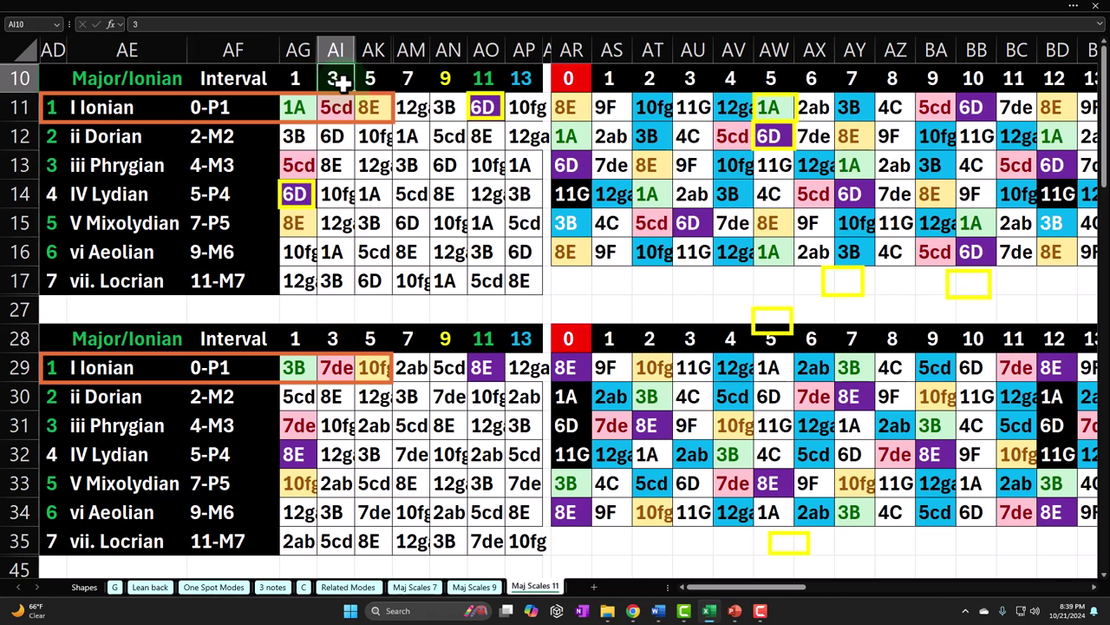
pyautogui.click(477, 74)
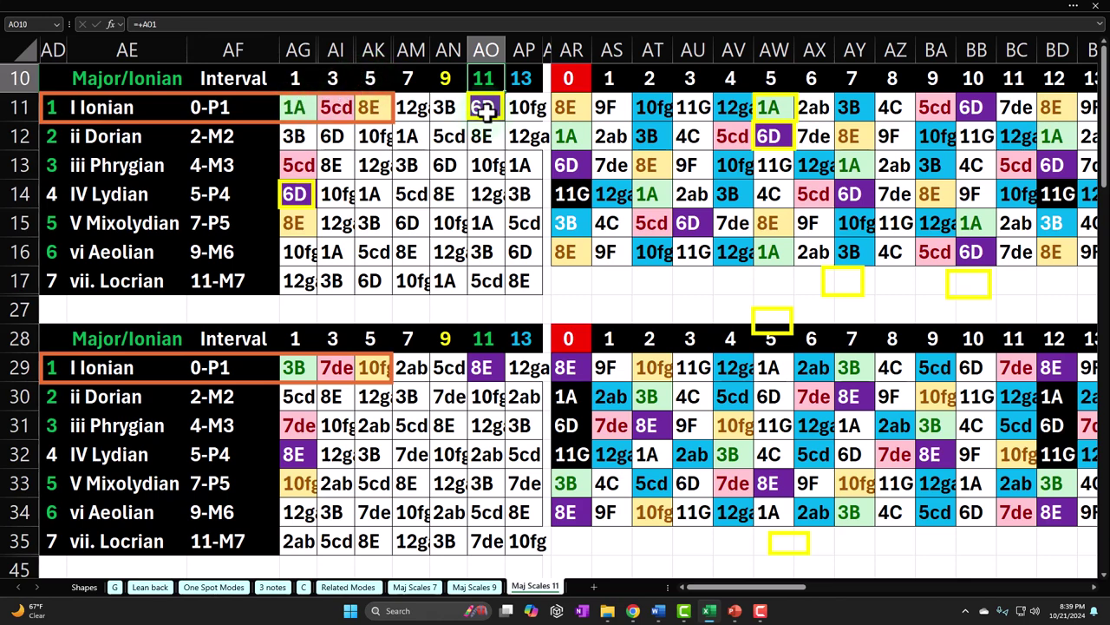
pyautogui.click(338, 111)
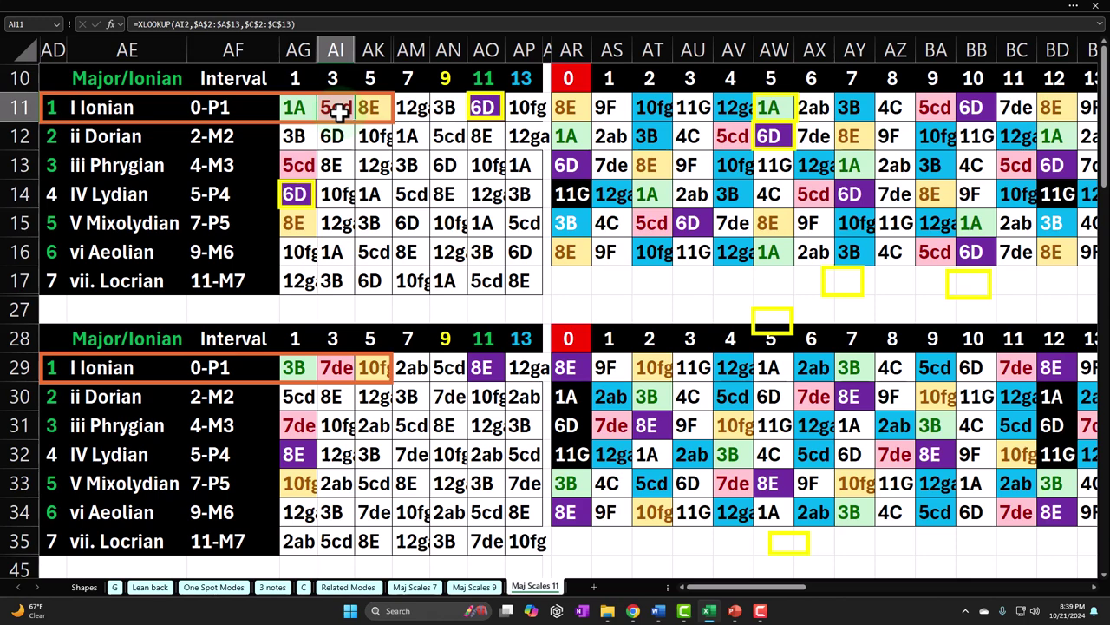
pyautogui.click(364, 106)
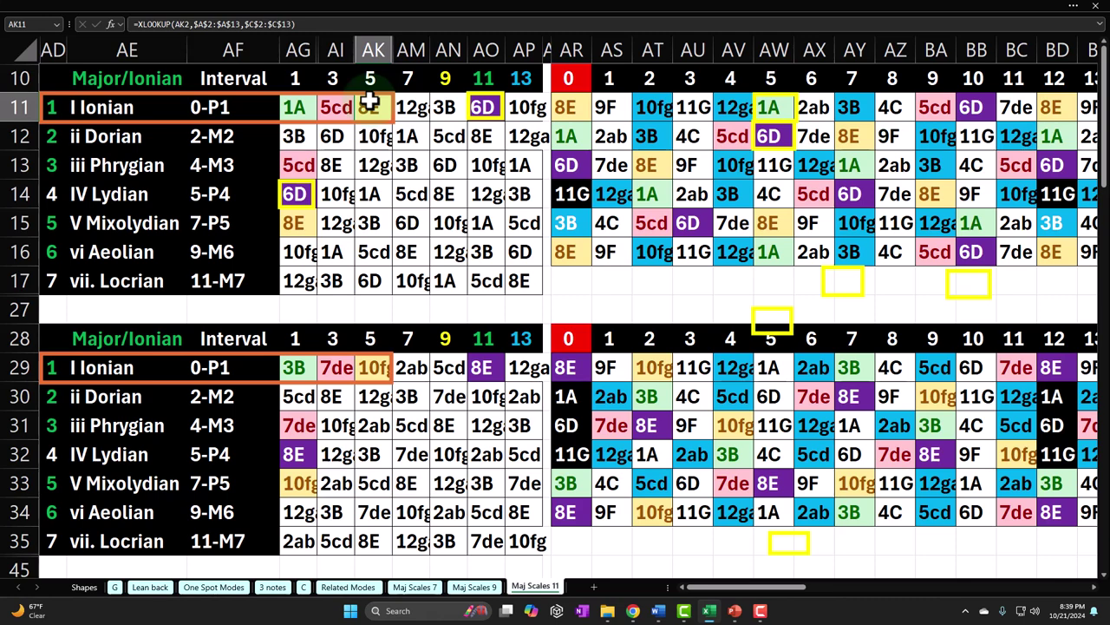
pyautogui.click(639, 280)
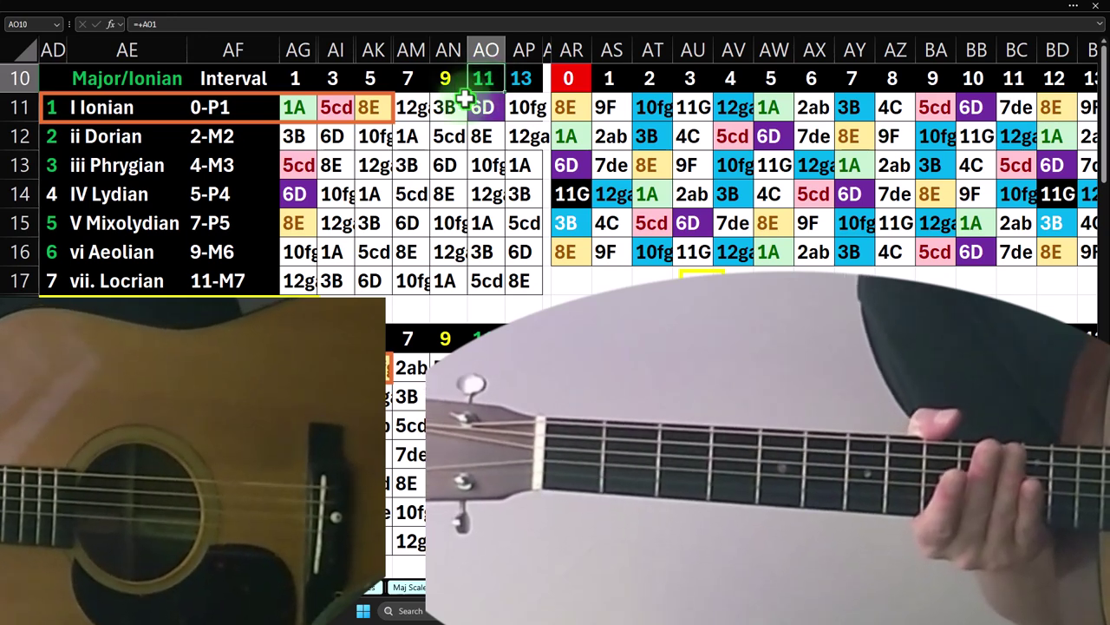
# Step: Review the chord-tone headings 1, 3 and 5 of the first table one at a time, returning to the 3
pyautogui.click(300, 81)
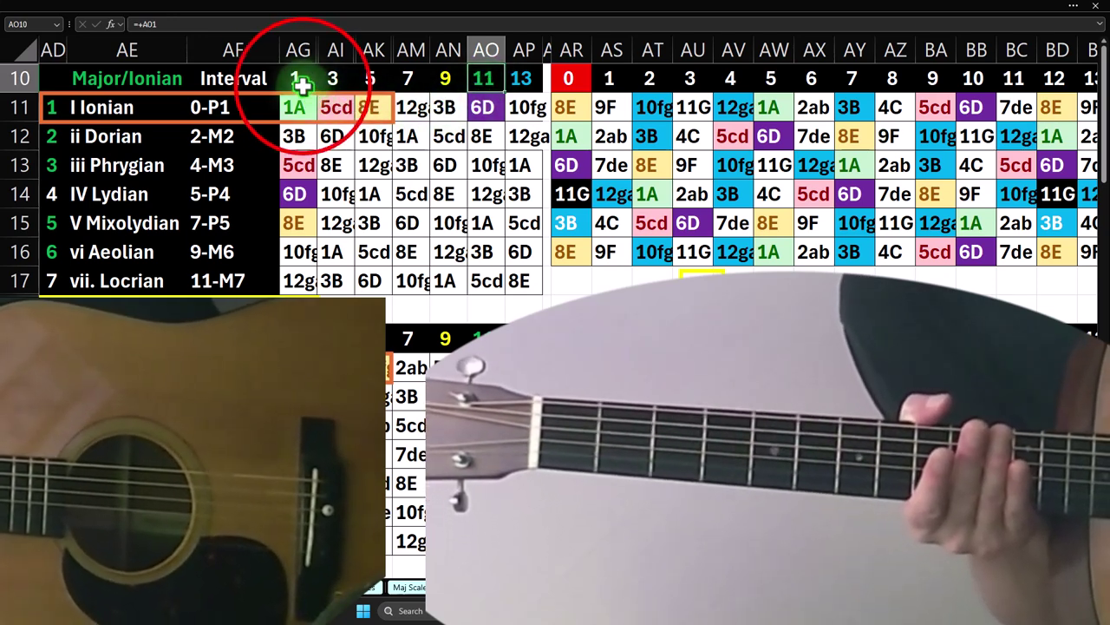
pyautogui.click(335, 81)
pyautogui.click(365, 80)
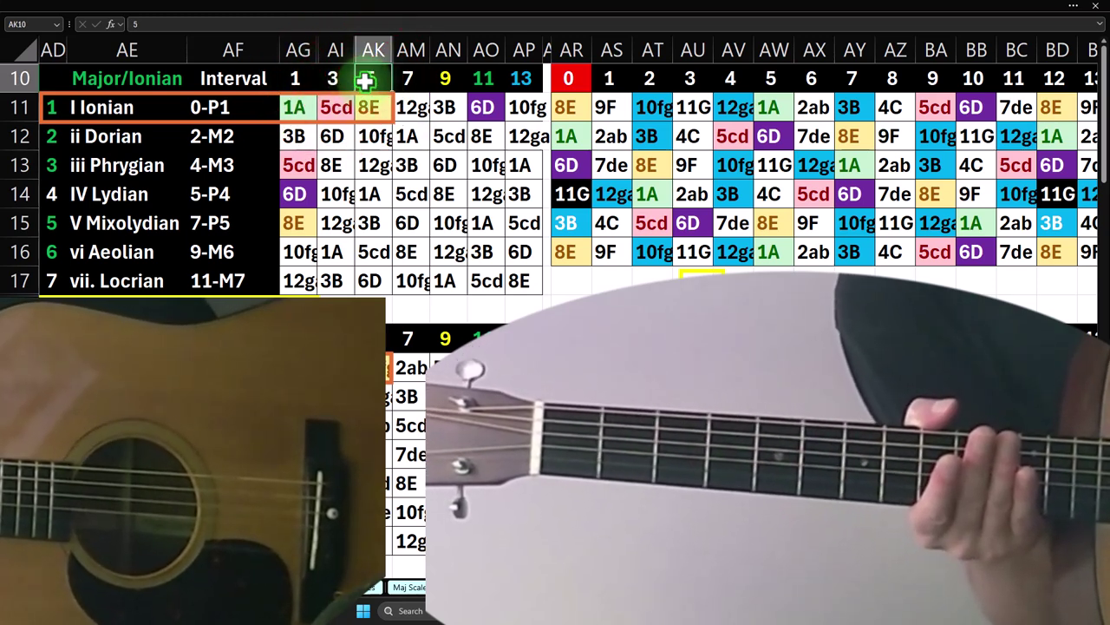
pyautogui.click(345, 82)
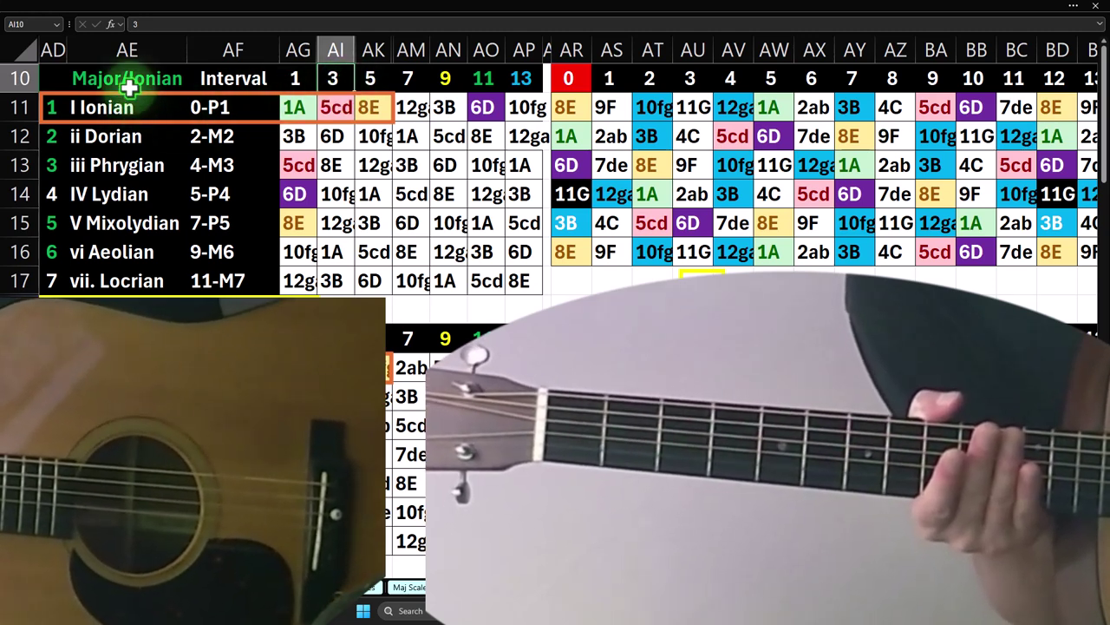
# Step: Examine the vi Aeolian row's notes against headings 1 to 13, focusing on its triad notes and root in row 16
pyautogui.click(158, 250)
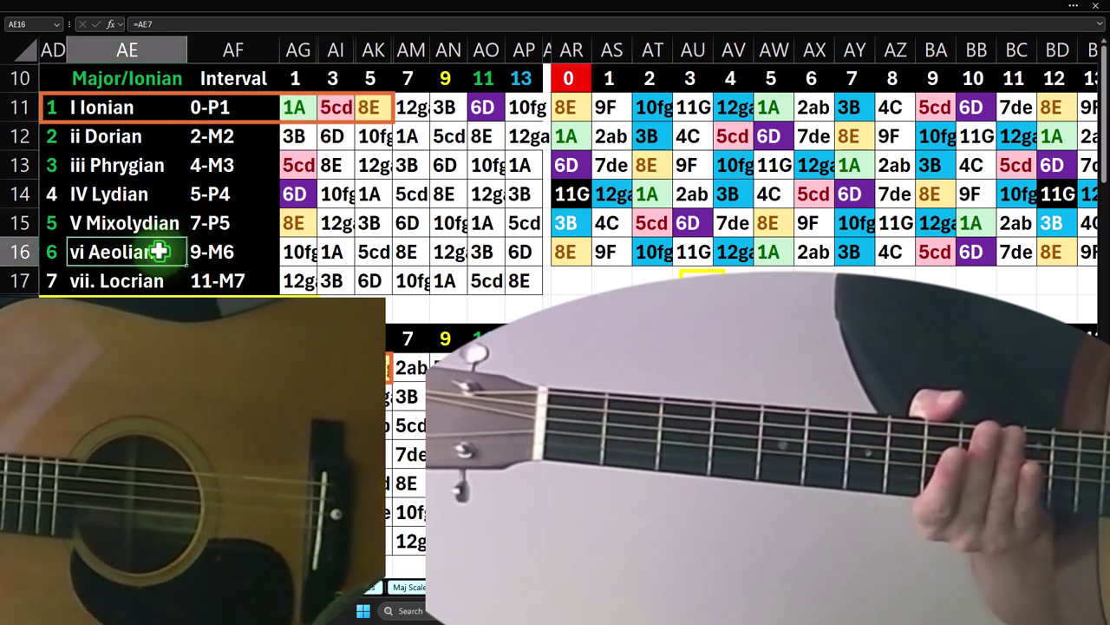
pyautogui.moveTo(299, 253); pyautogui.dragTo(515, 251)
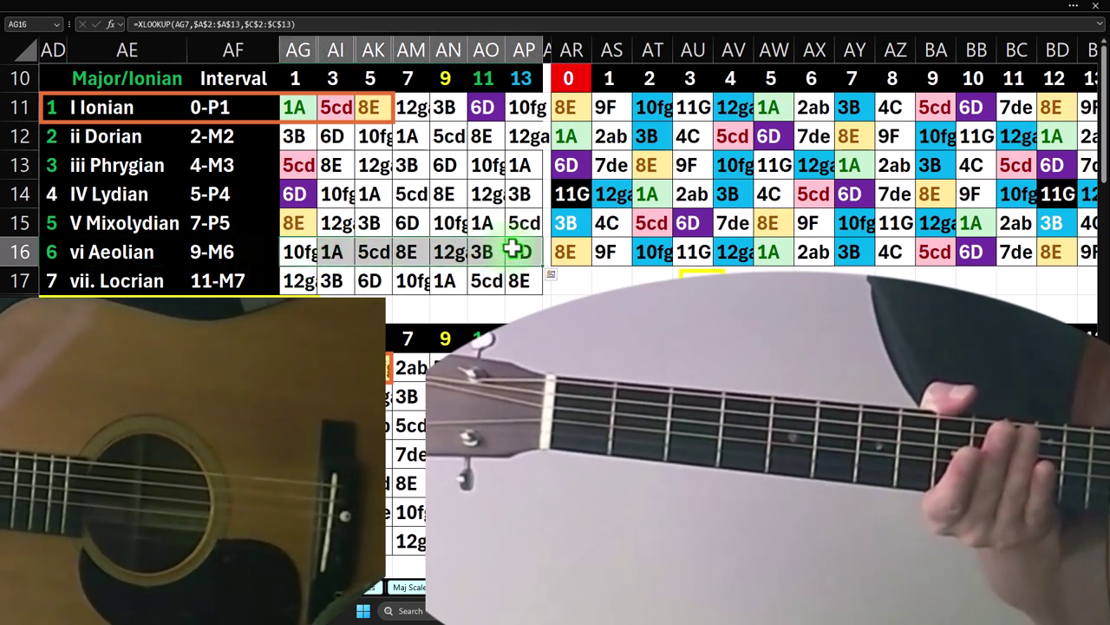
pyautogui.moveTo(299, 79); pyautogui.dragTo(507, 78)
pyautogui.moveTo(316, 251); pyautogui.dragTo(372, 248)
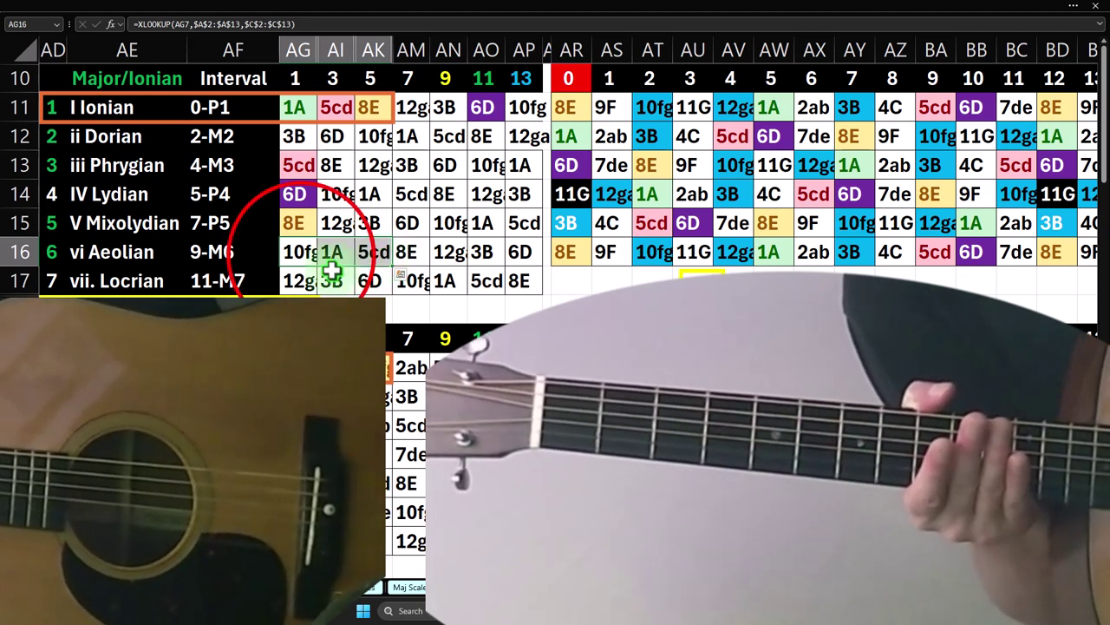
pyautogui.click(300, 252)
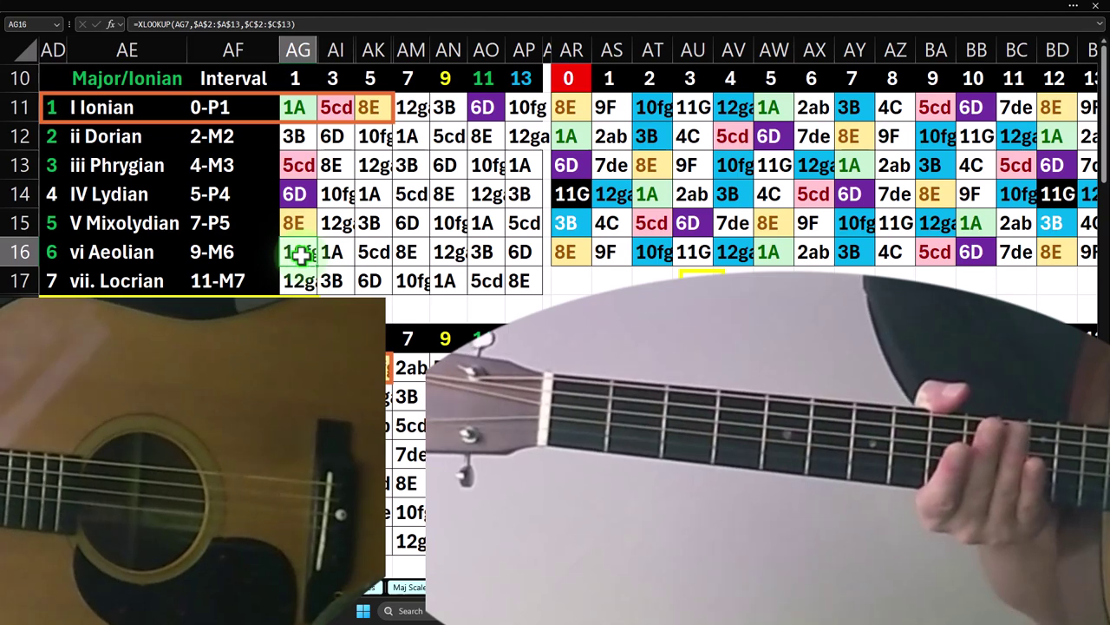
# Step: Compare the 7, 9, 11 and 13 headings in row 10 with the scale degrees 1 to 7 in column AD
pyautogui.click(410, 79)
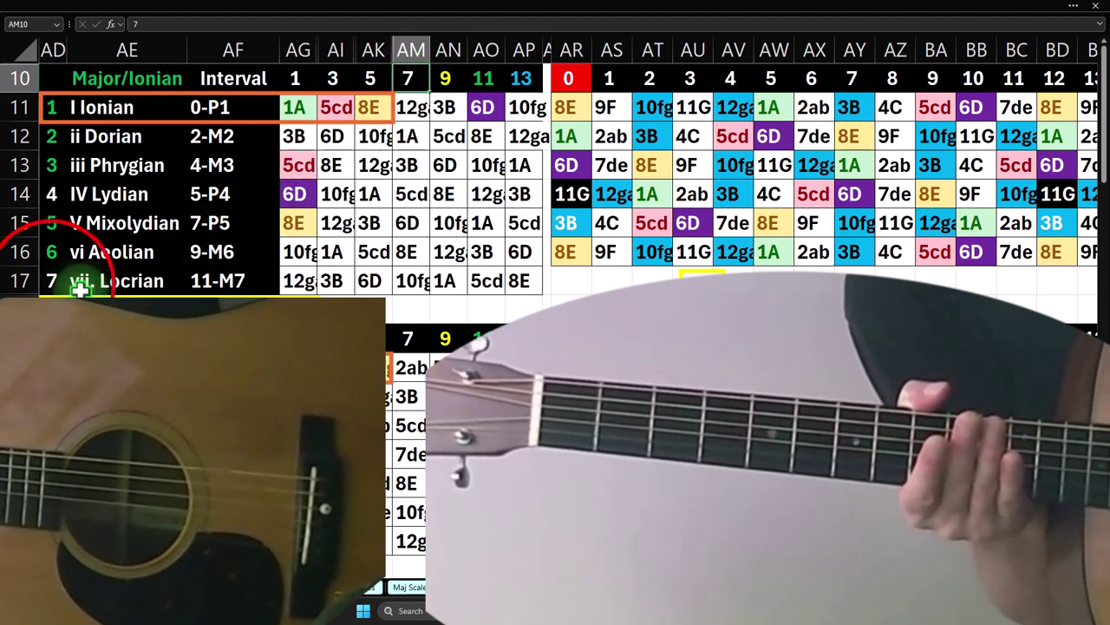
pyautogui.click(51, 282)
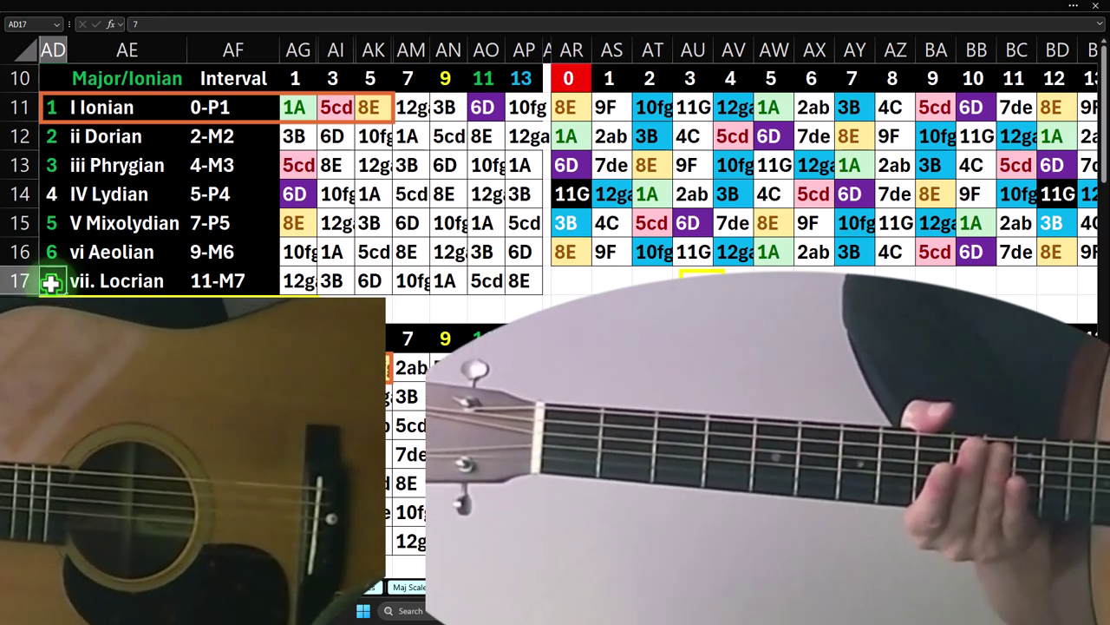
pyautogui.moveTo(445, 78); pyautogui.dragTo(514, 83)
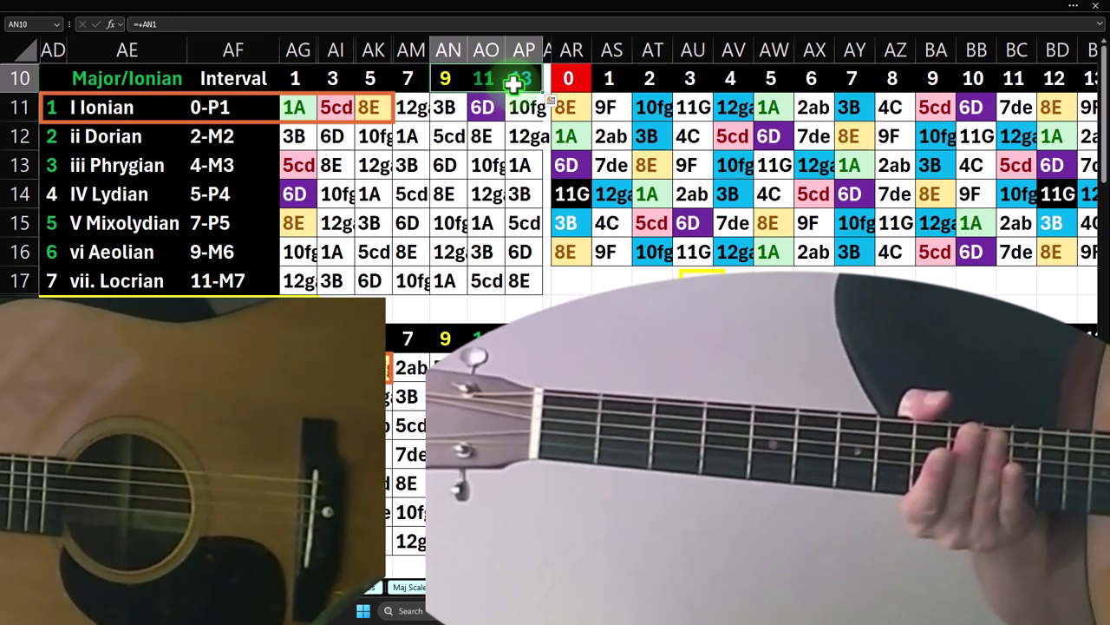
pyautogui.moveTo(61, 106); pyautogui.dragTo(58, 283)
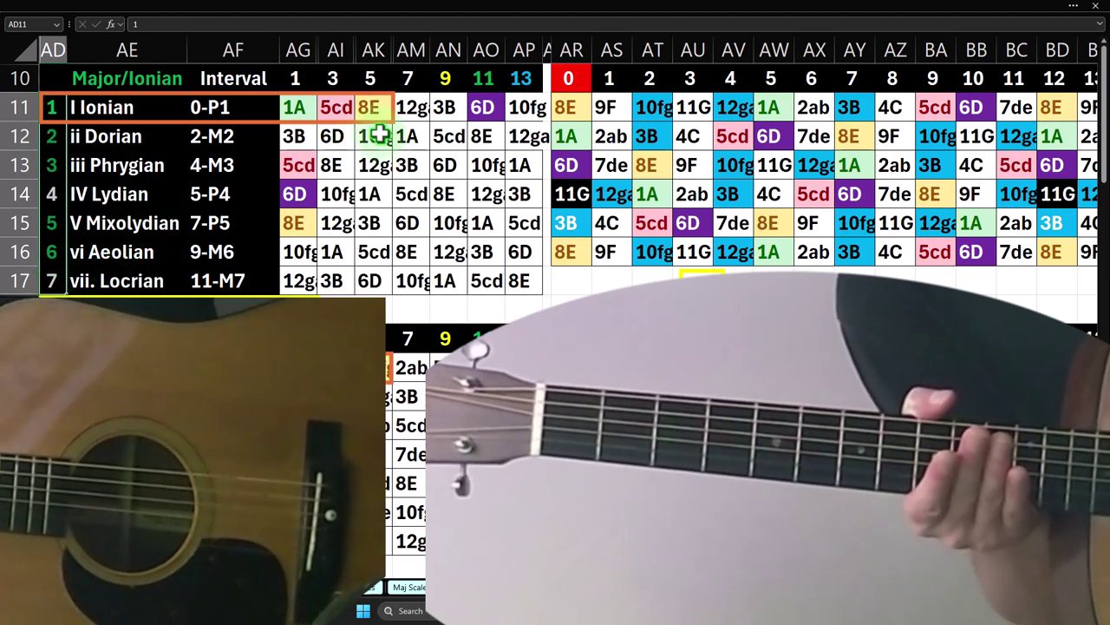
pyautogui.click(444, 84)
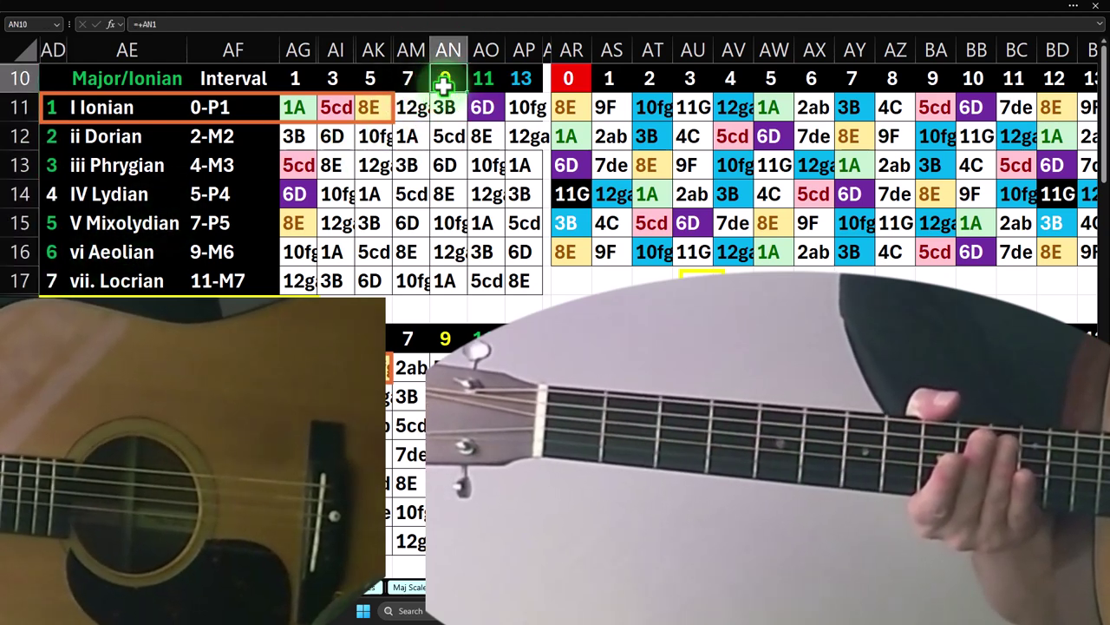